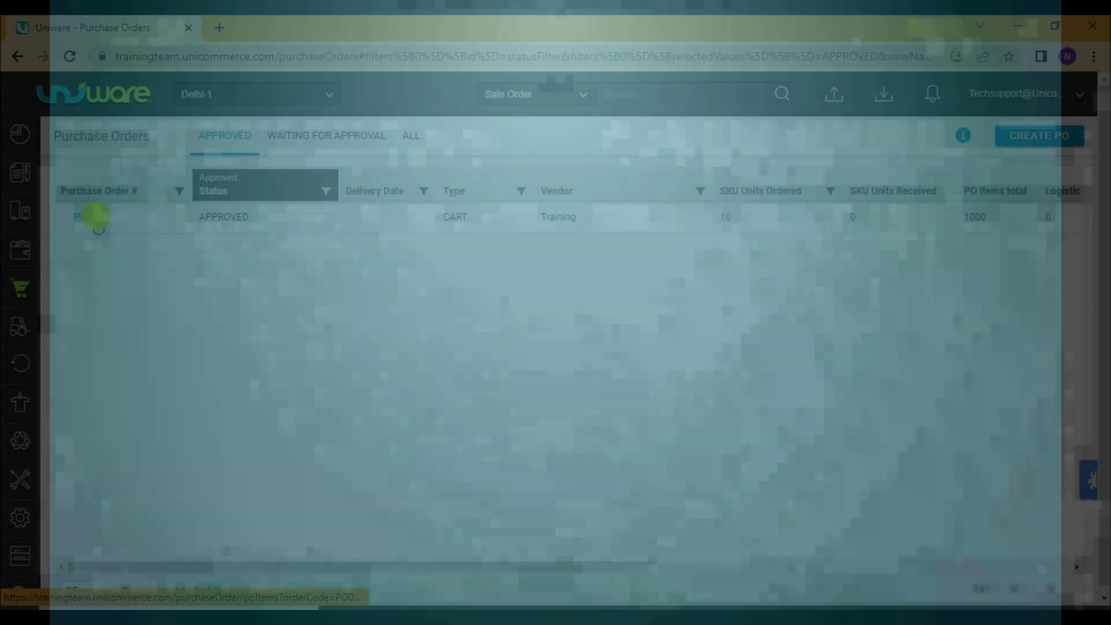
Step: Open purchase order PO0001 to view its Test1 line of 10 ordered units
click(96, 217)
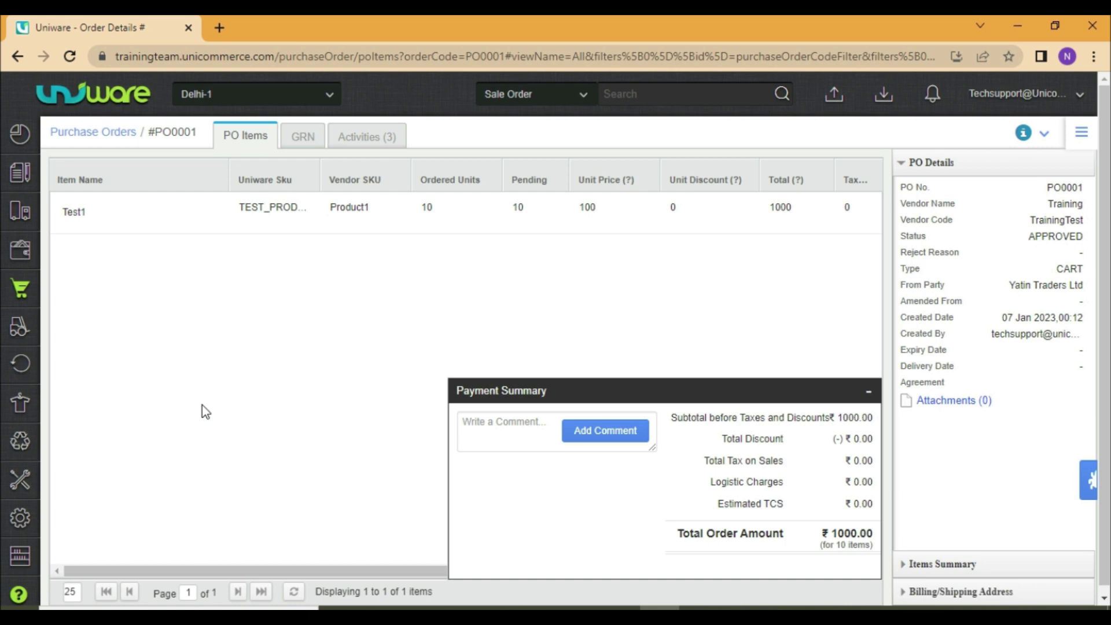
Step: Add a new GRN to PO0001 with vendor invoice 111111
click(299, 145)
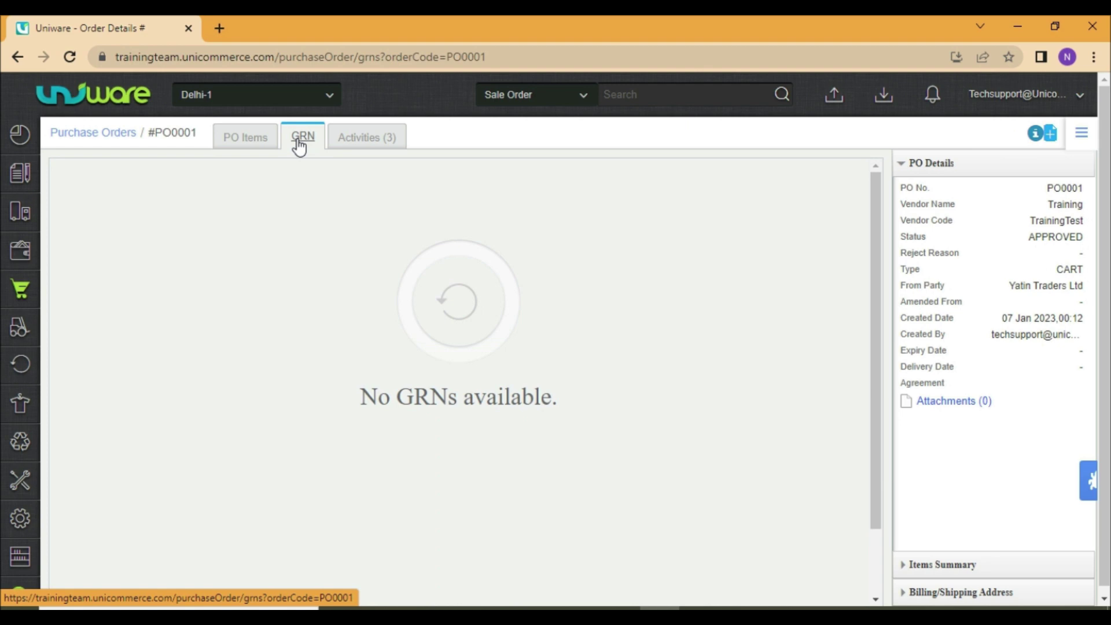
click(1050, 135)
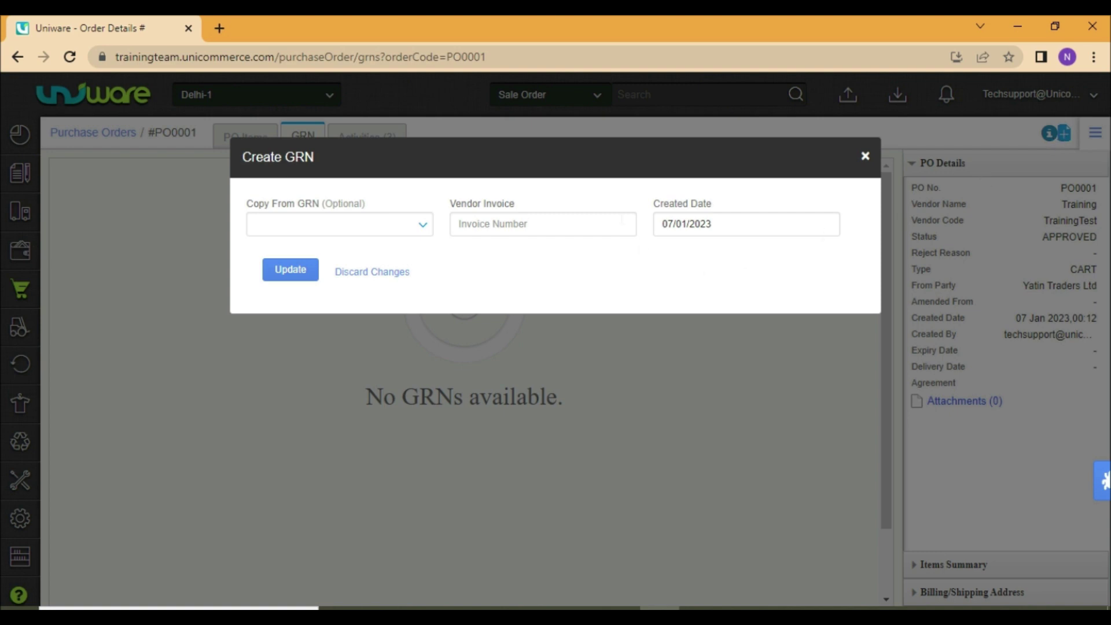
click(566, 223)
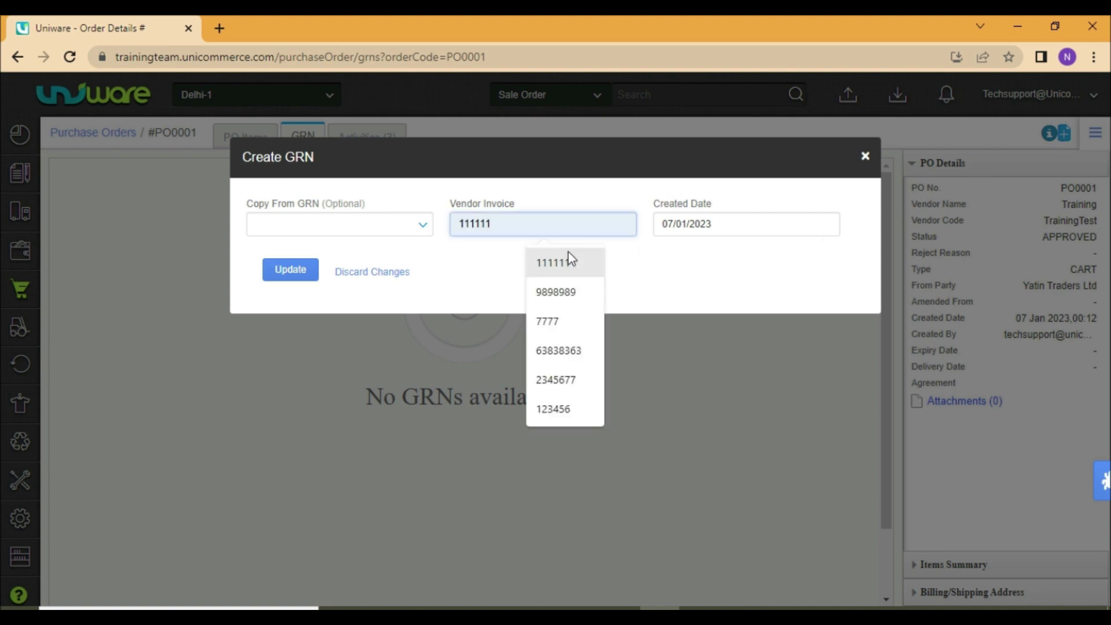
click(568, 252)
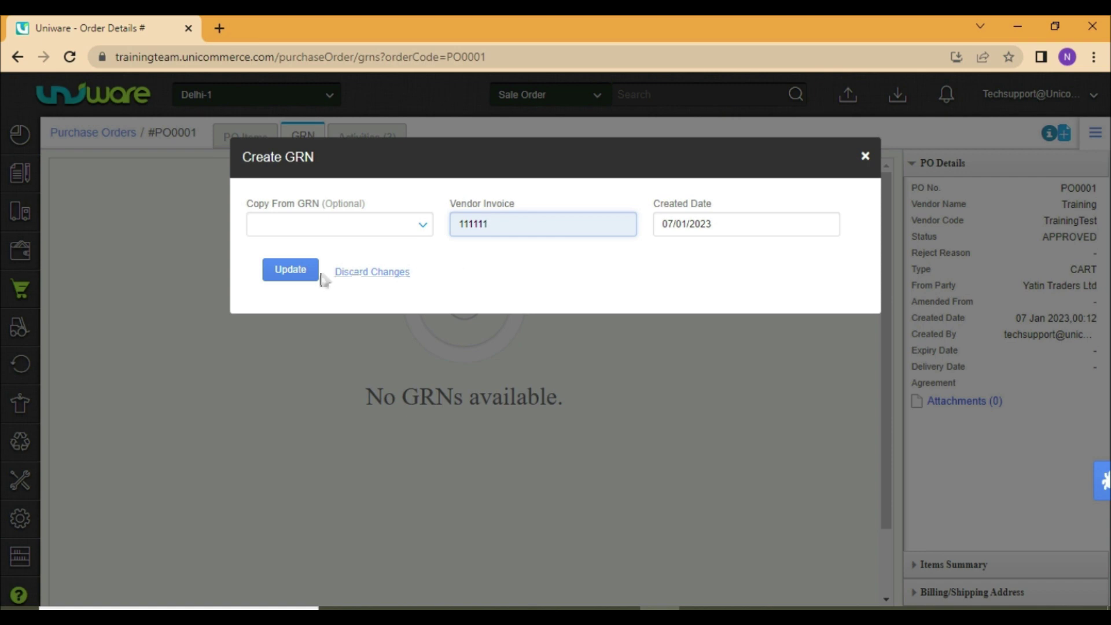
click(299, 276)
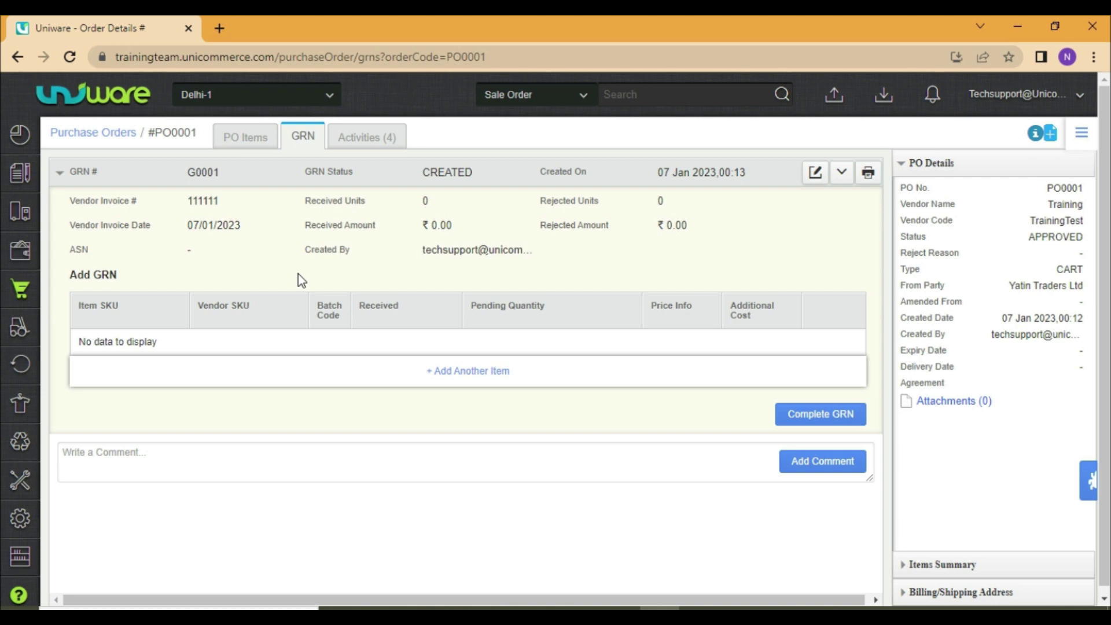
Step: Receive 10 units of Test1 (TEST_PRODUCT-1) on GRN G0001 and complete the GRN
click(451, 372)
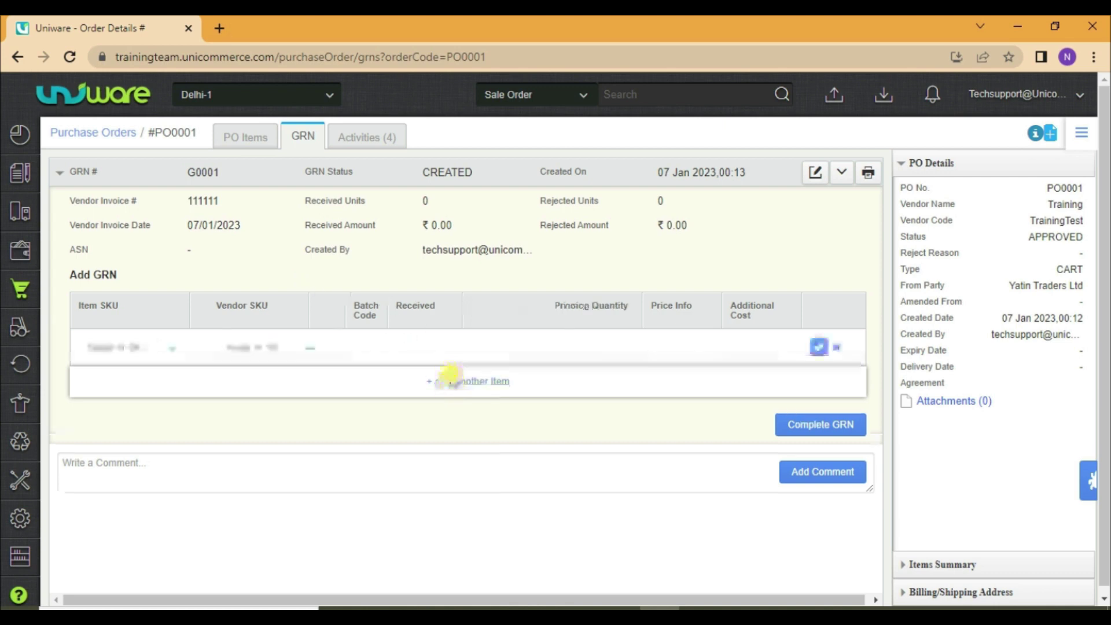
click(167, 351)
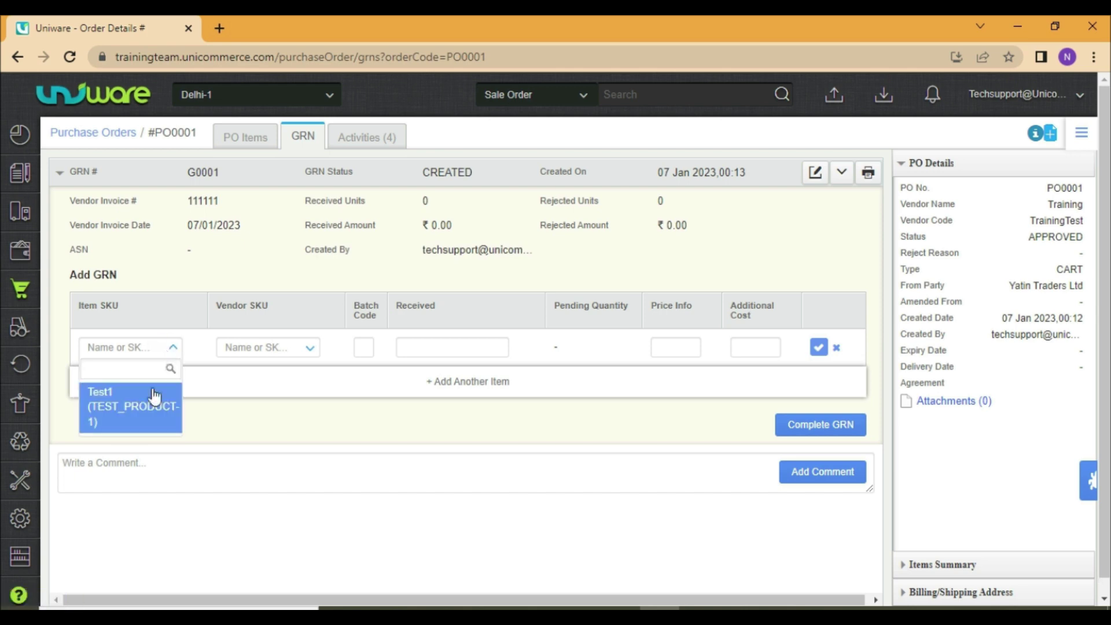
click(144, 408)
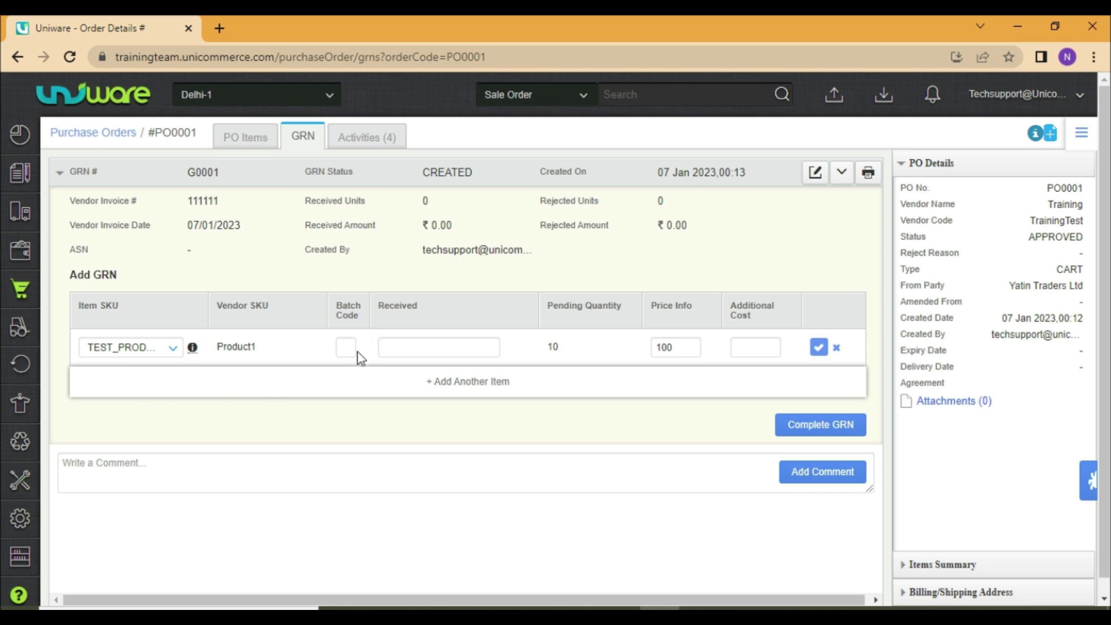
click(403, 344)
text(10)
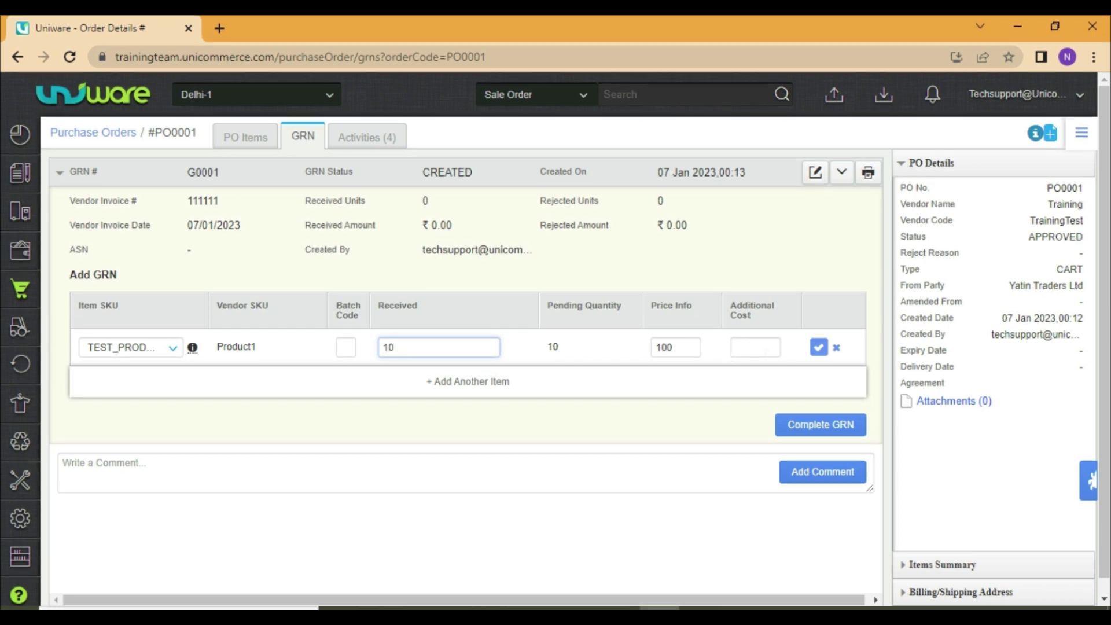
click(815, 353)
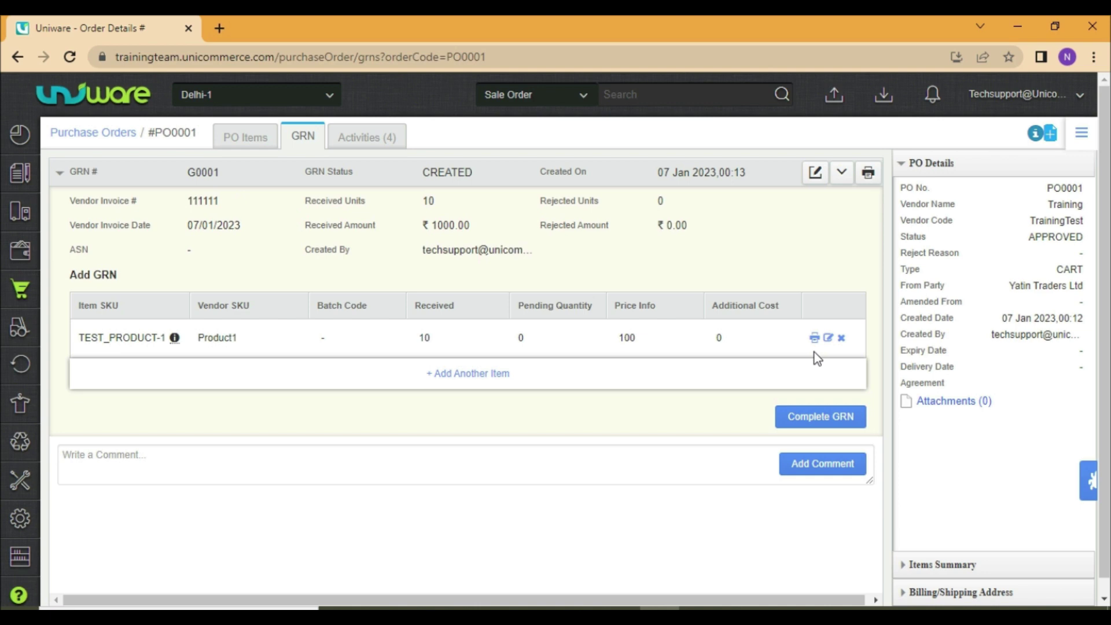
click(835, 425)
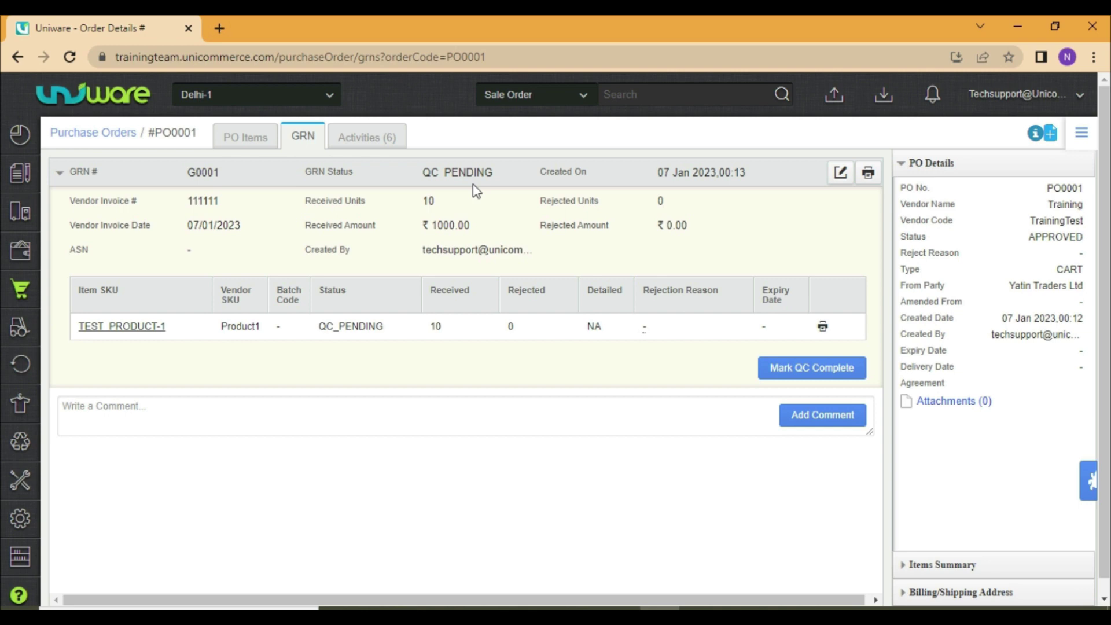
Step: Pass quality check on all 10 TEST_PRODUCT-1 units of G0001 with 0 rejected
click(816, 368)
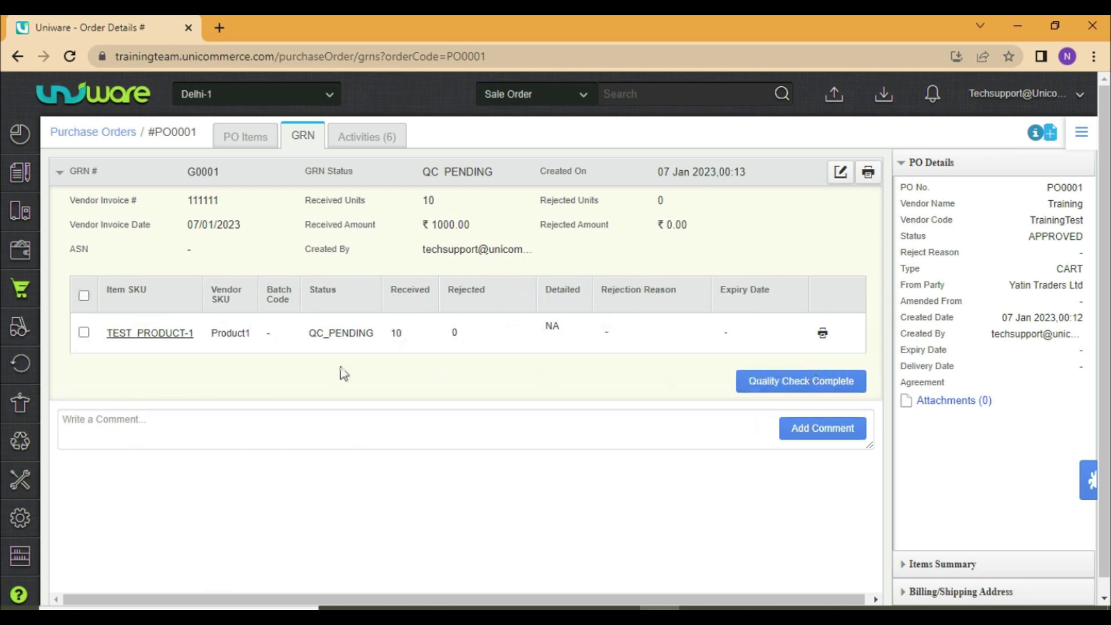
click(84, 296)
click(466, 332)
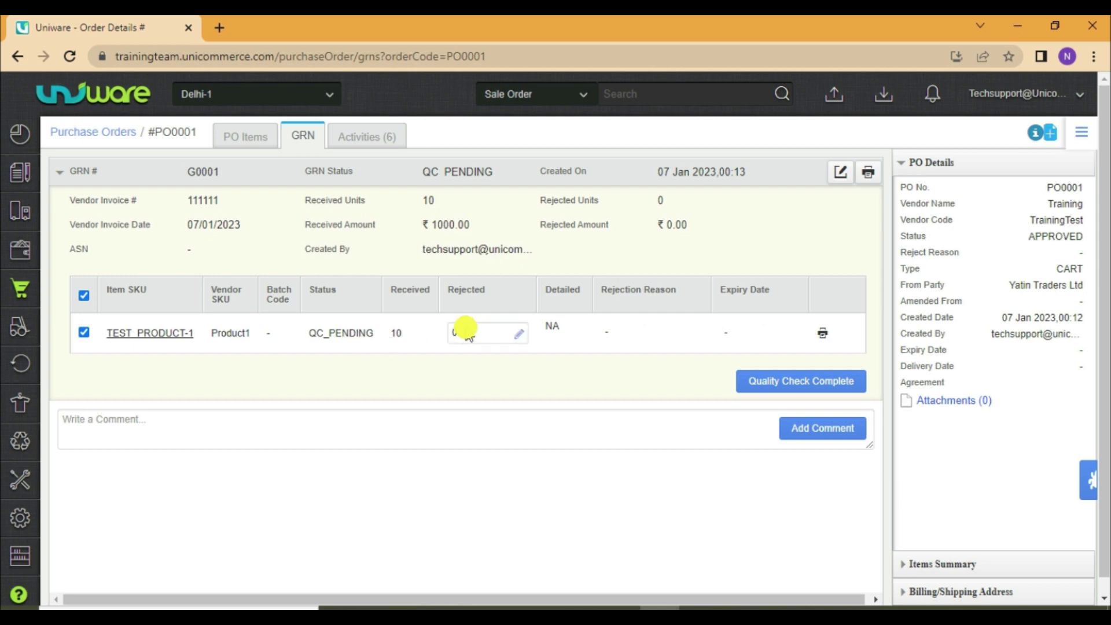
click(520, 331)
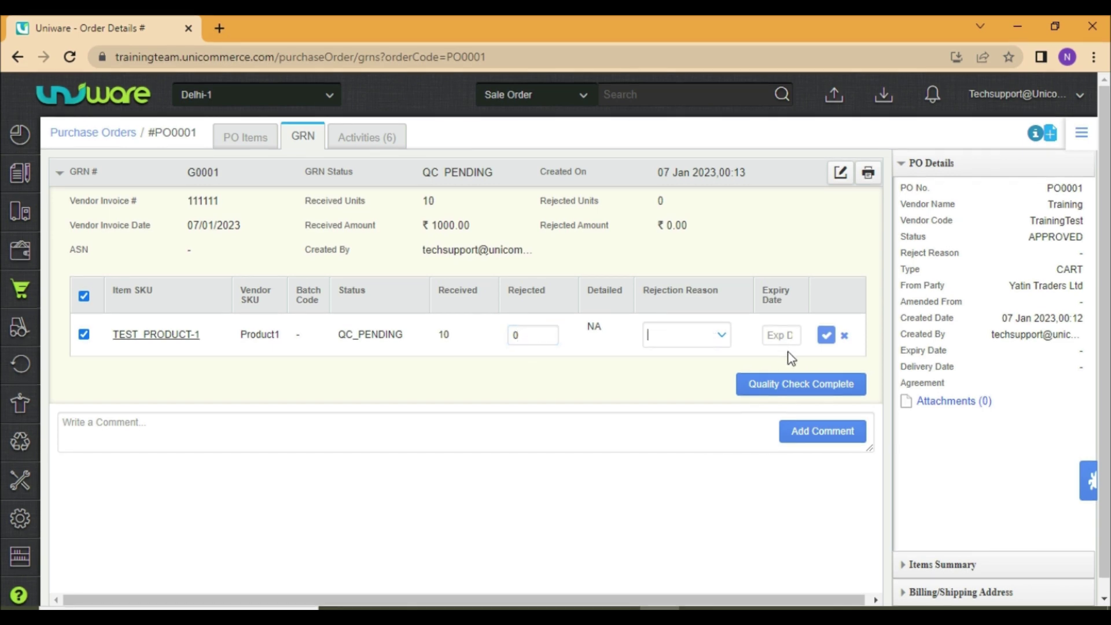
click(827, 335)
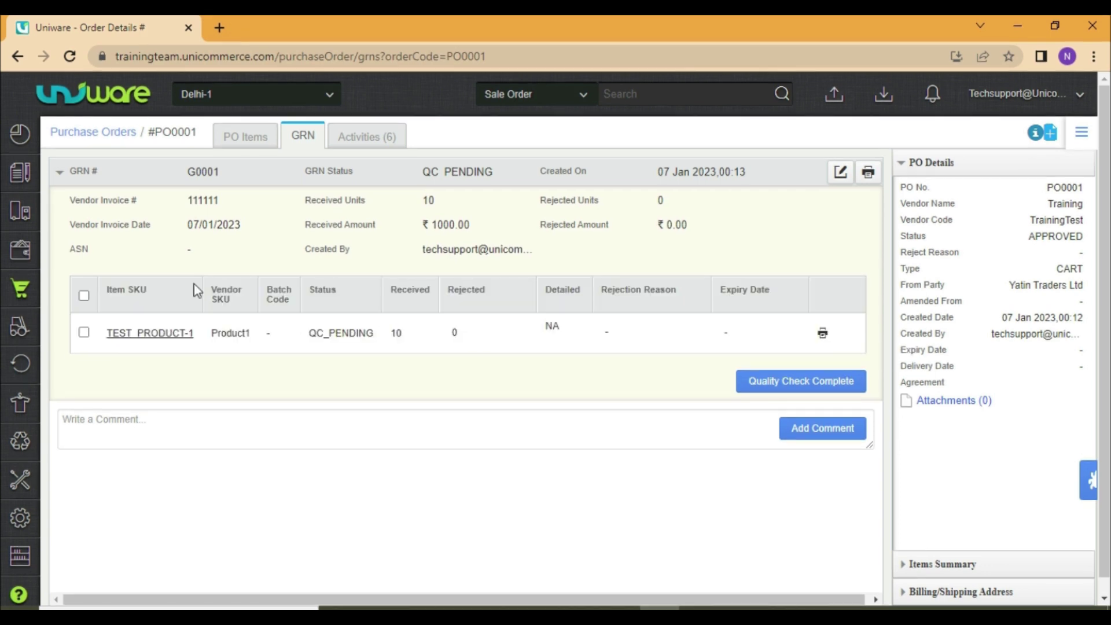
click(85, 296)
click(768, 392)
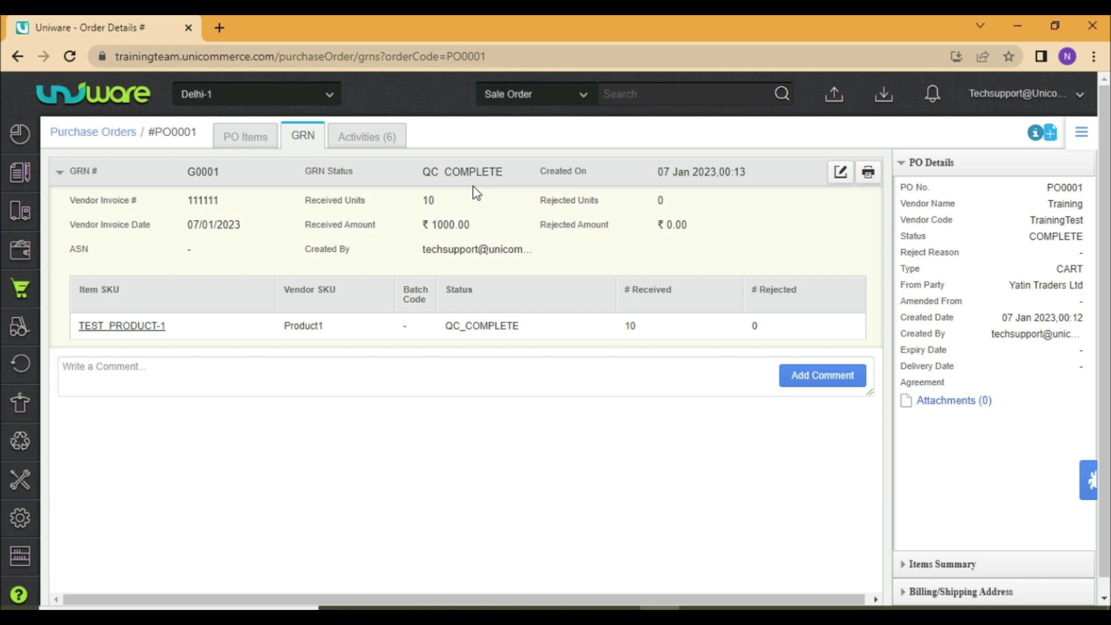
Step: Open the Inbound > Putaway page in a new browser tab
mouse_move(21, 331)
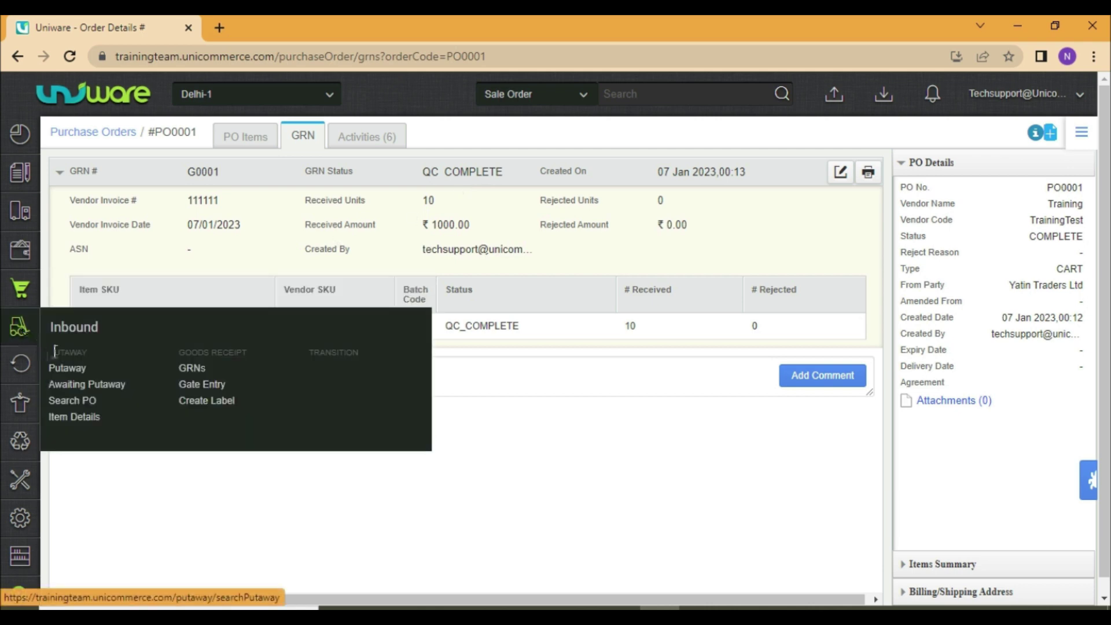
right_click(77, 376)
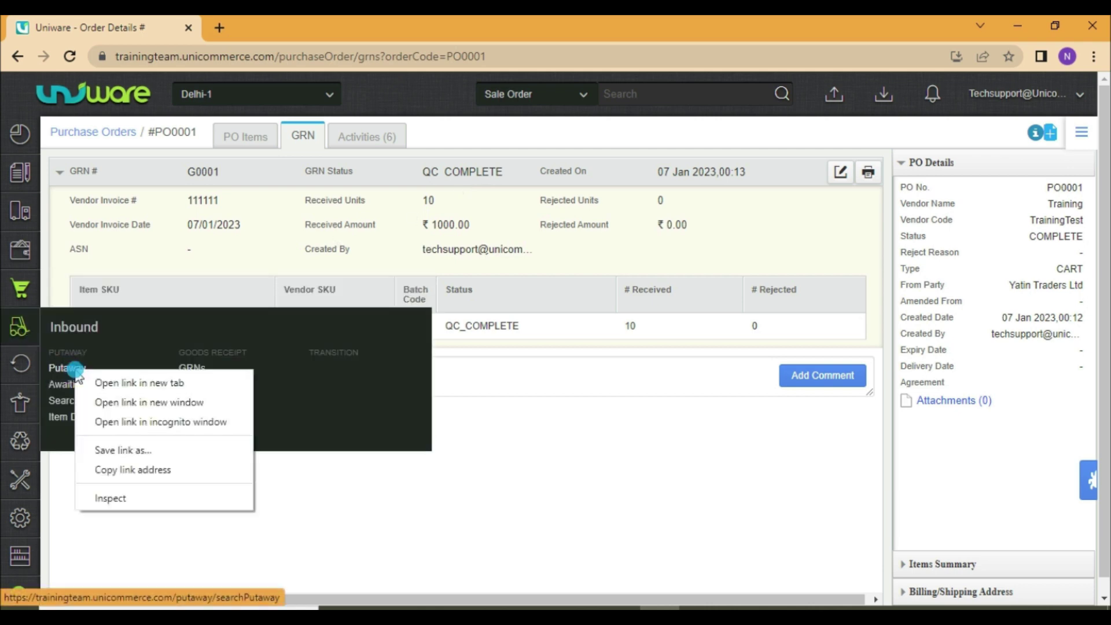
click(110, 384)
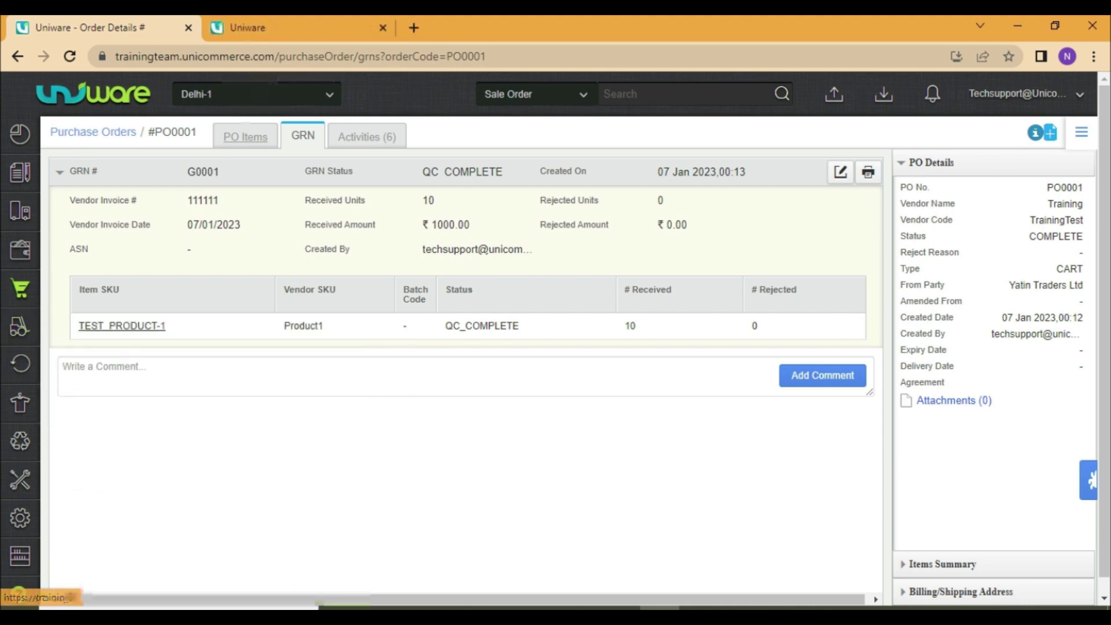
click(297, 26)
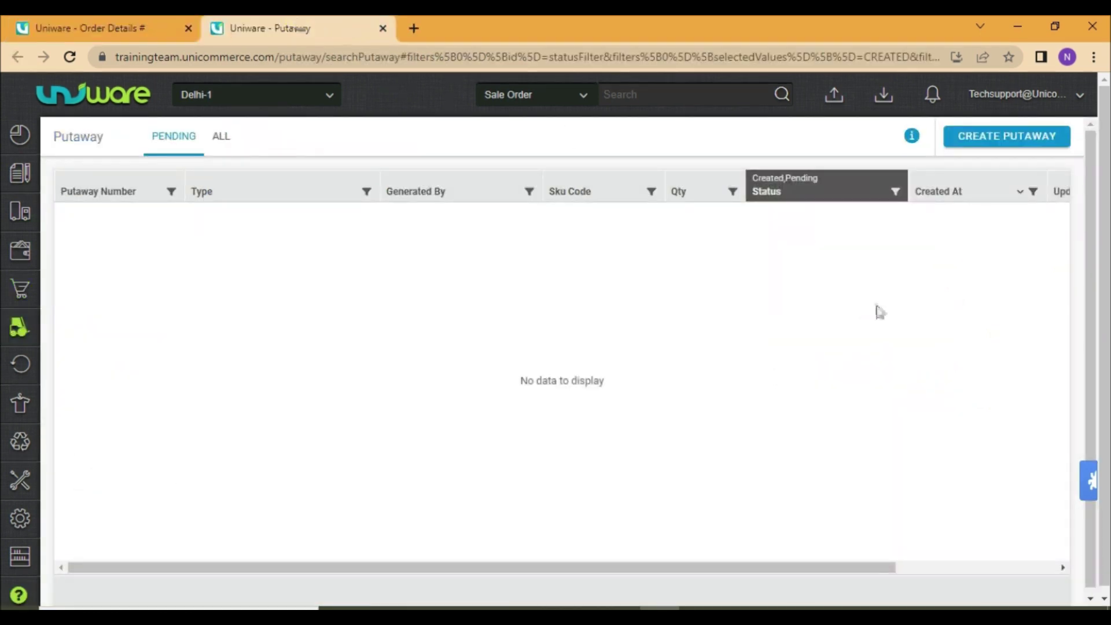
Step: Create a new putaway of type PUTAWAY_GRN_ITEM
click(1040, 137)
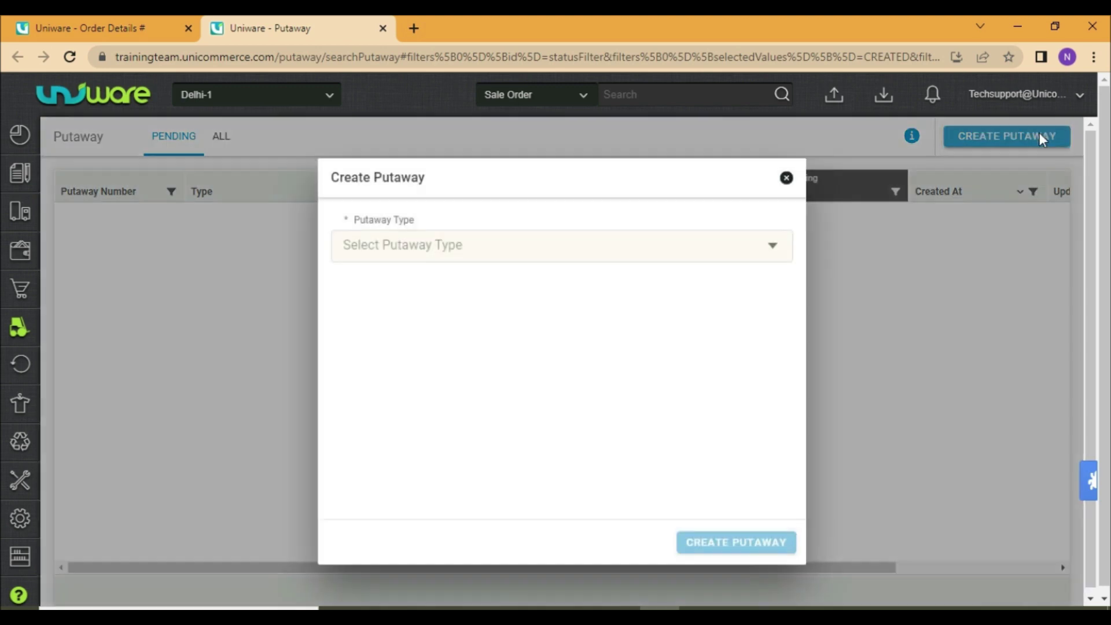
click(574, 247)
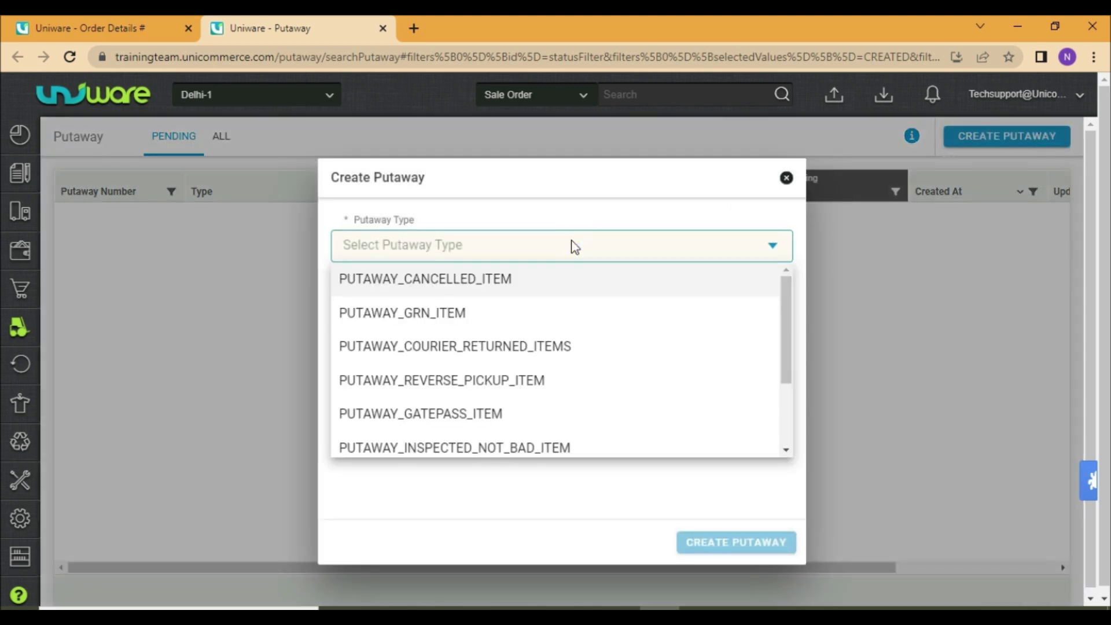
click(493, 318)
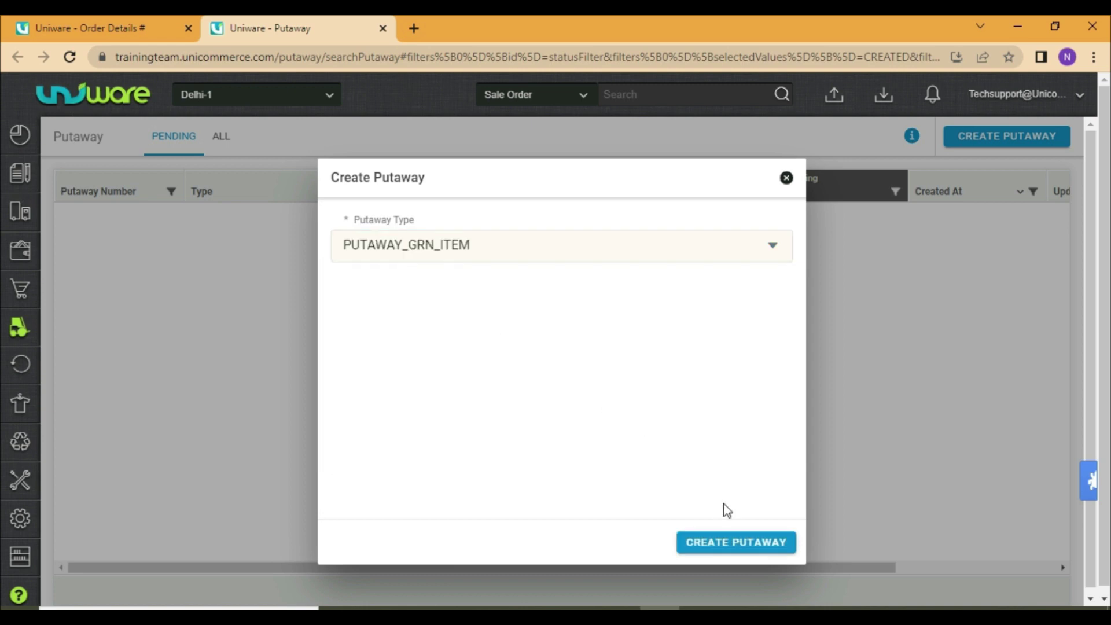
click(735, 543)
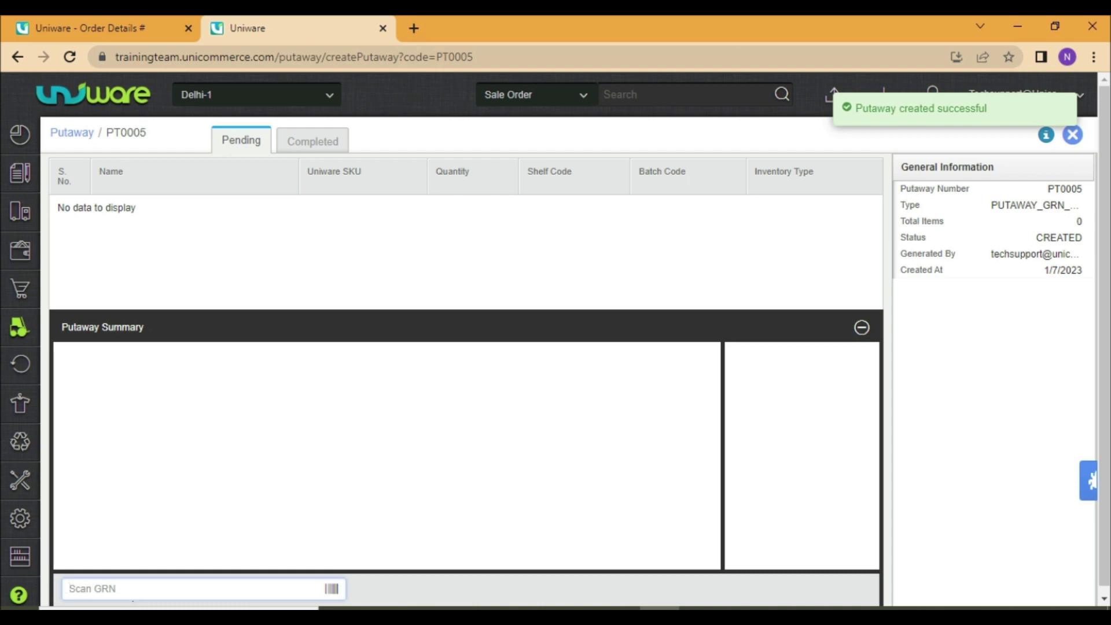
Step: Scan GRN code G0001 into putaway PT0005 and add its Test1 item
click(103, 26)
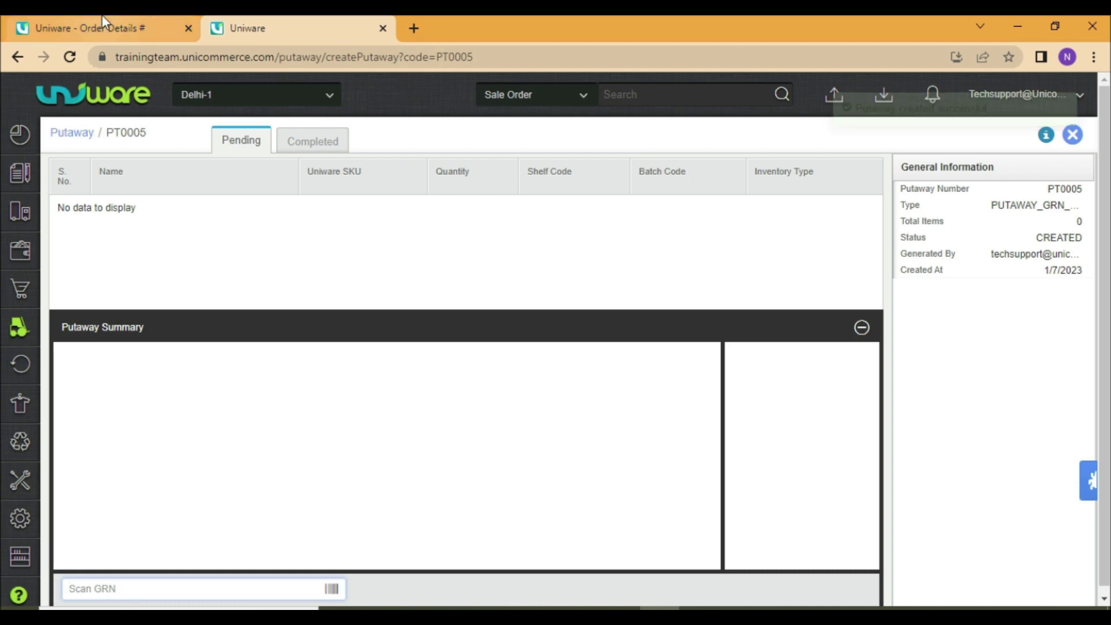
double_click(204, 172)
key(ctrl+c)
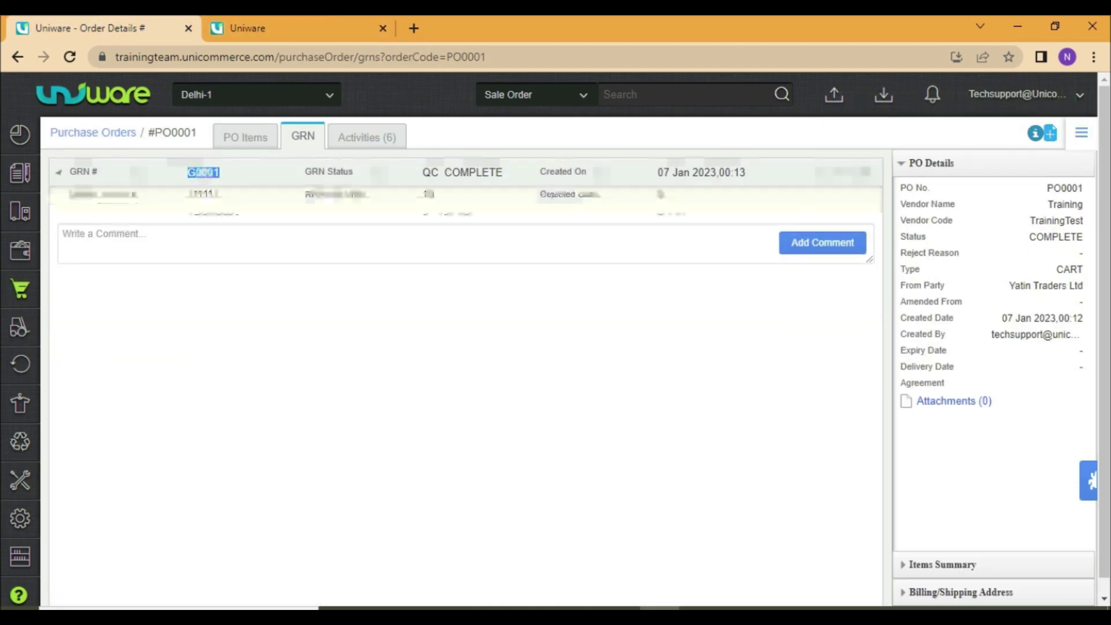
click(289, 26)
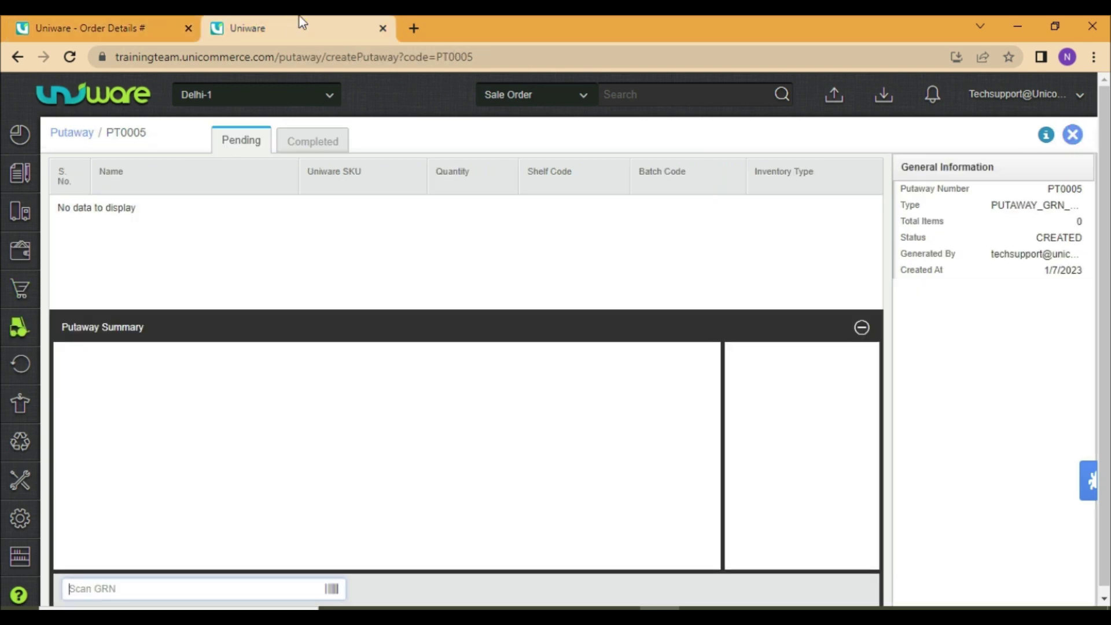
click(160, 588)
key(ctrl+v)
key(Return)
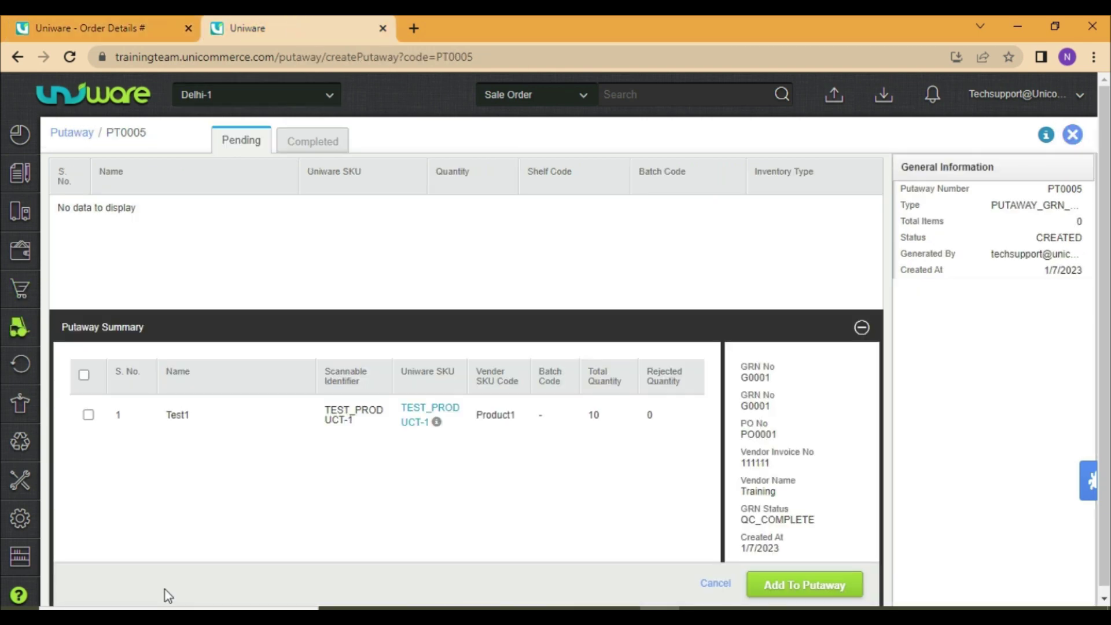
click(84, 374)
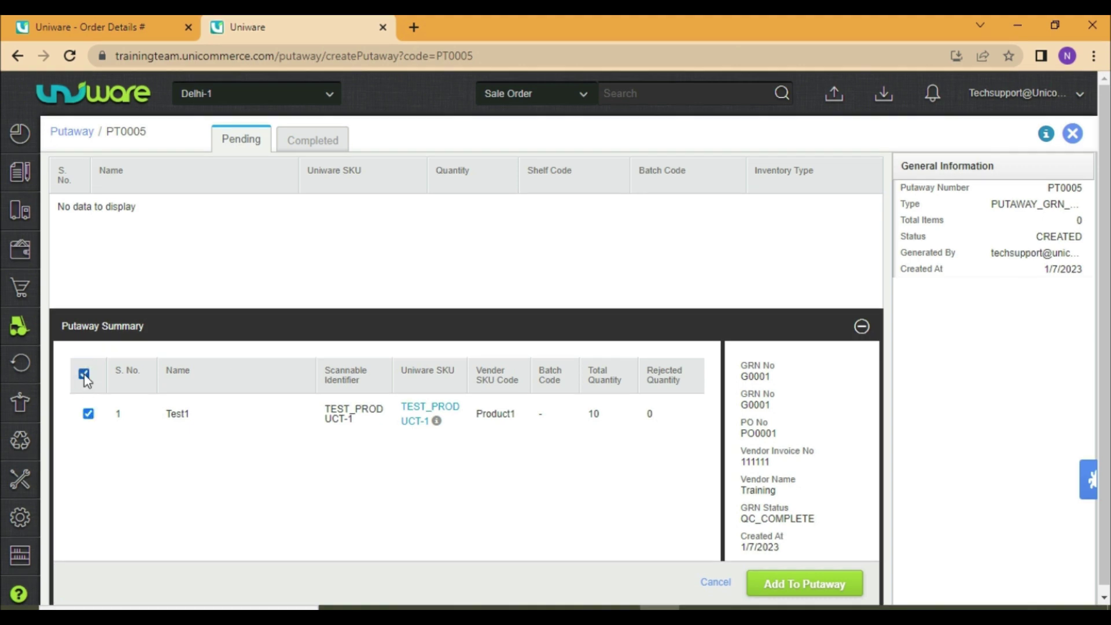
click(783, 584)
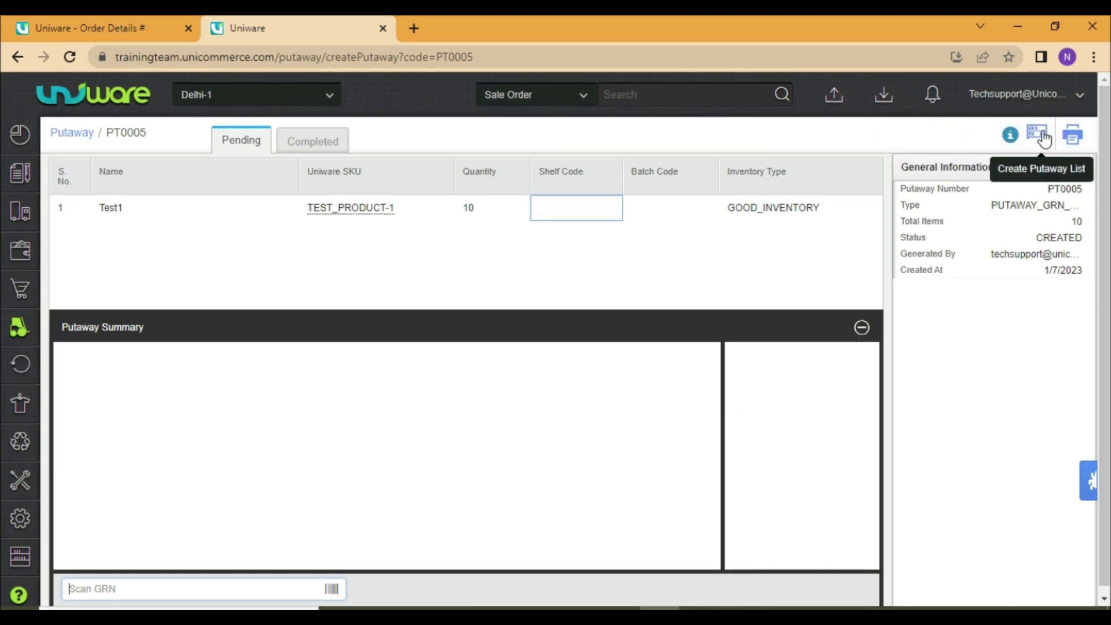
Step: Create the putaway list, complete PT0005, and view its Completed items
click(1043, 137)
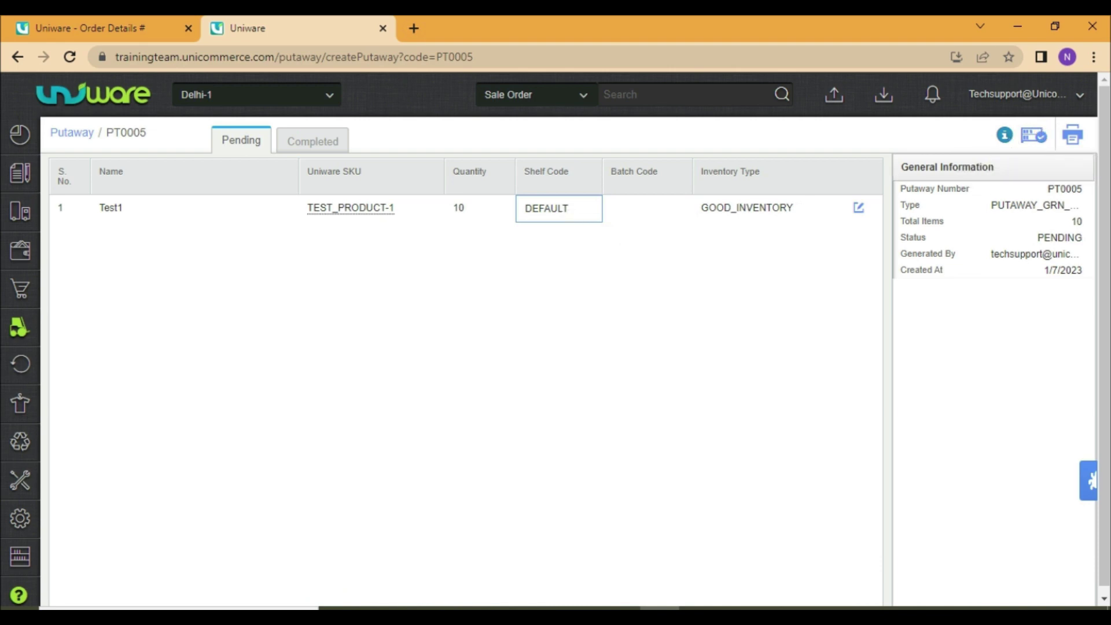
click(1032, 139)
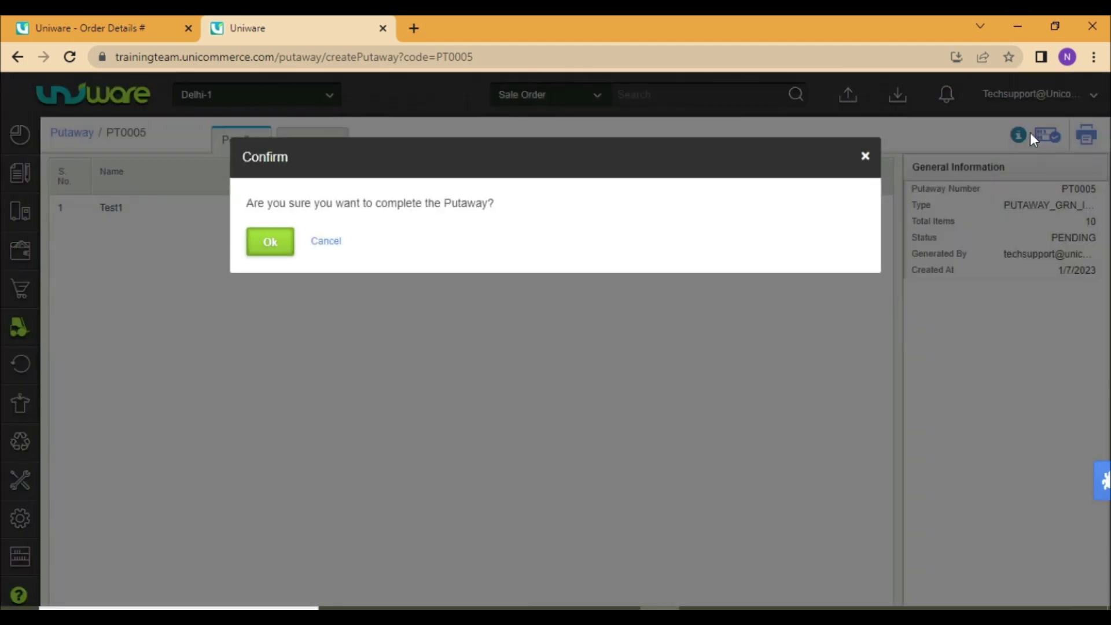
click(281, 239)
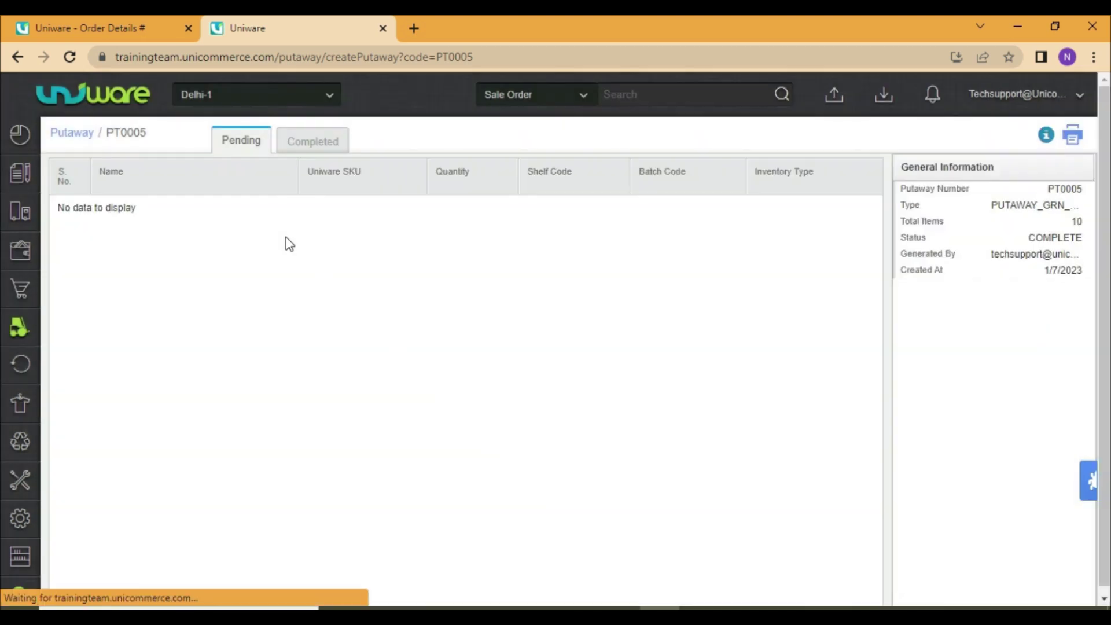
click(312, 154)
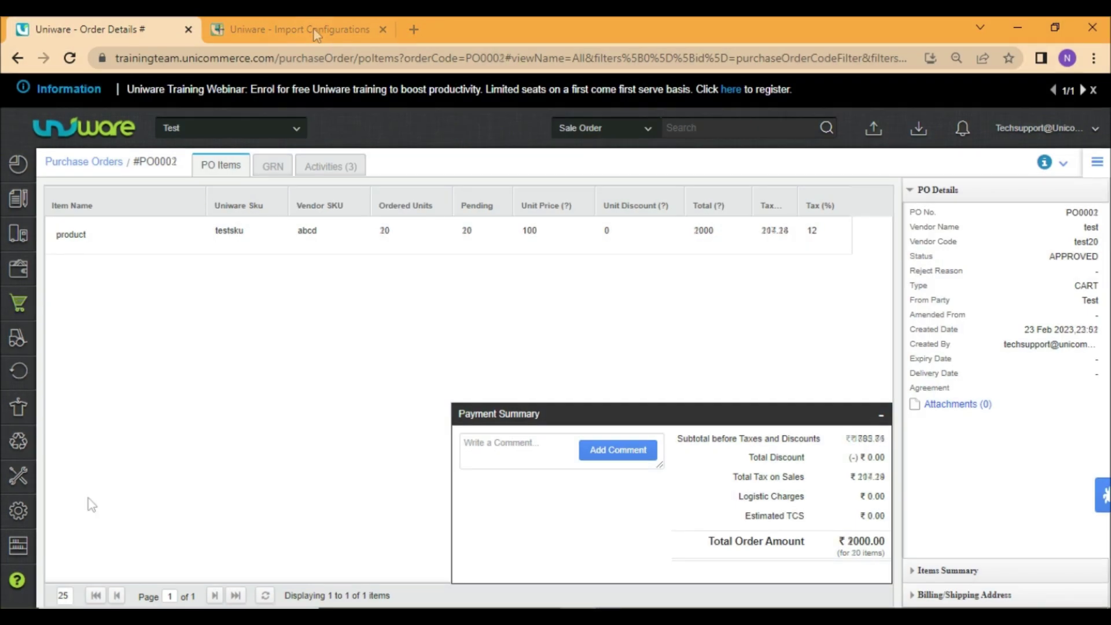
Step: Open the Tools > Import page in a new browser tab
mouse_move(18, 475)
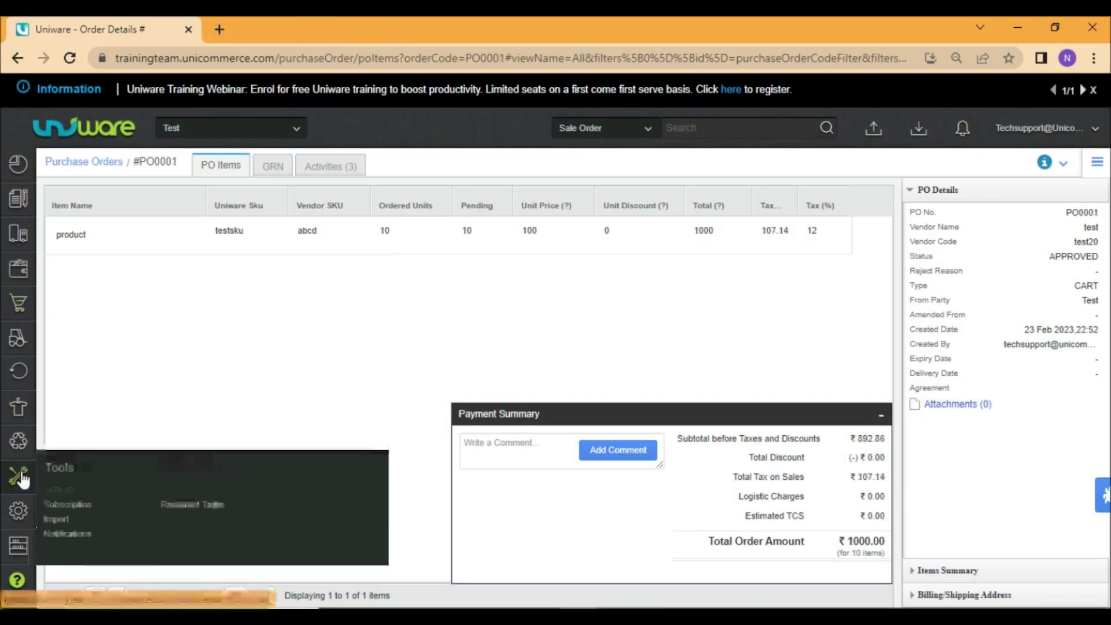
right_click(57, 531)
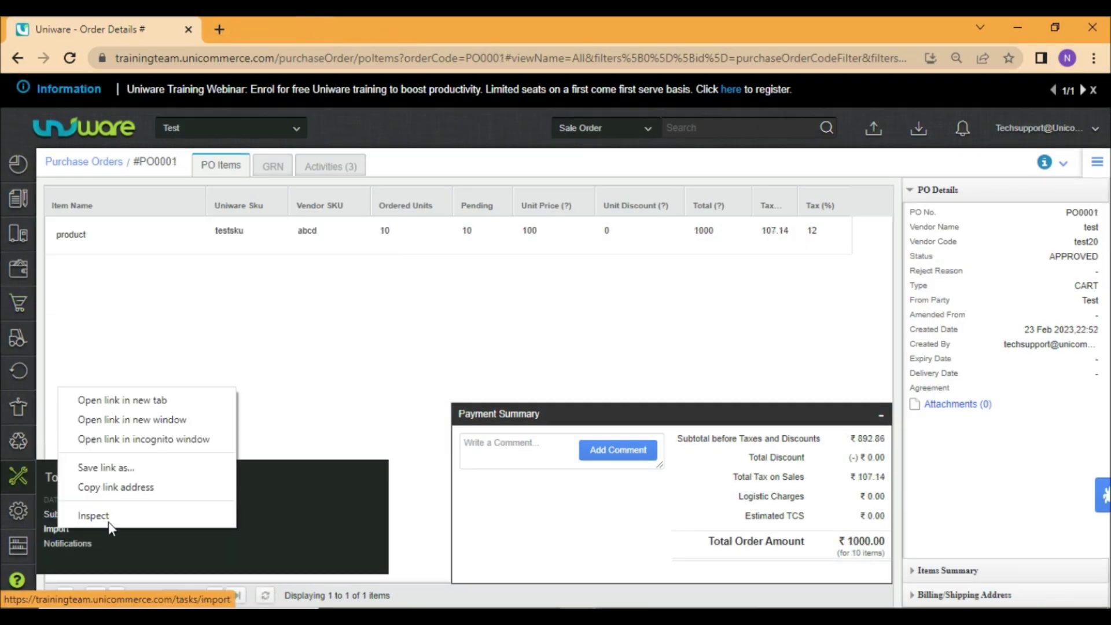
click(129, 397)
click(248, 22)
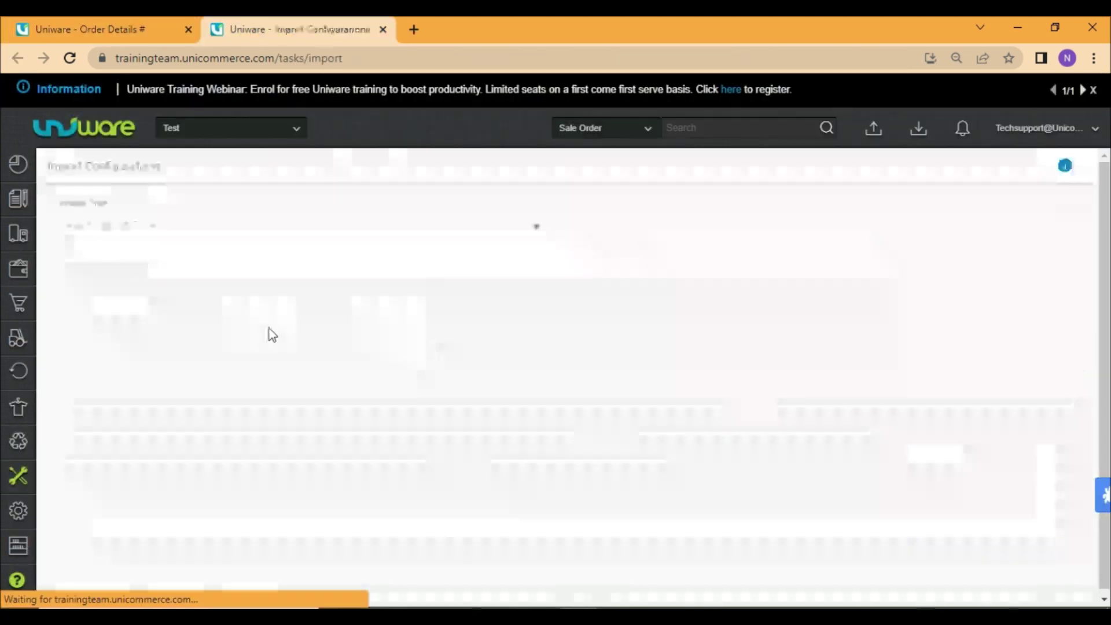
Step: Choose Auto GRN Items as import type, then download and open its CSV template
click(325, 235)
text(Auto)
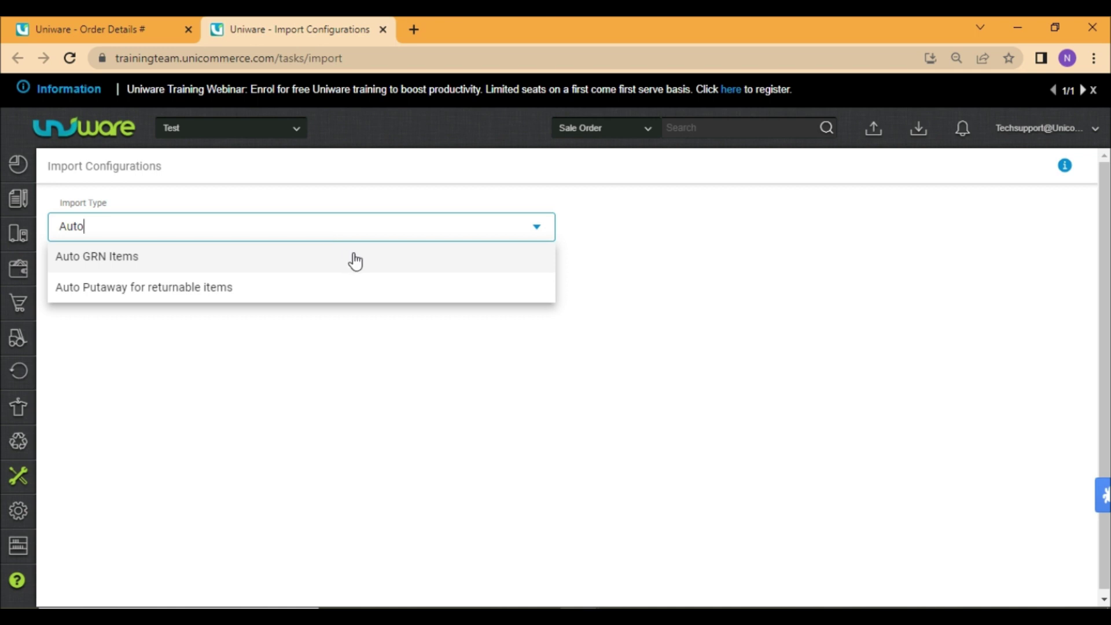
click(355, 261)
click(1000, 292)
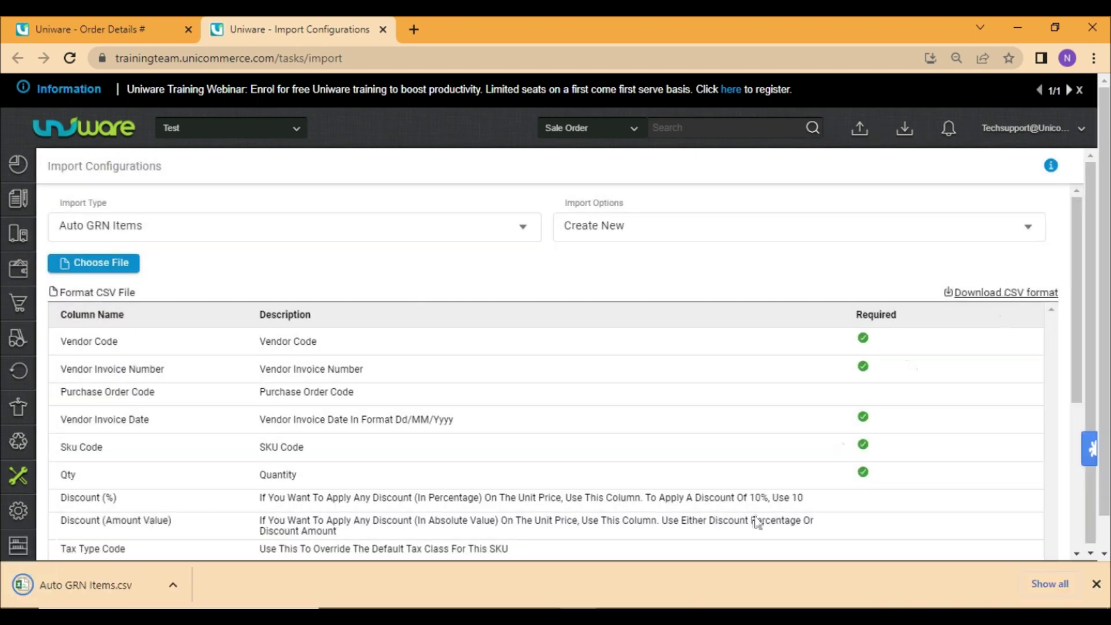
click(96, 588)
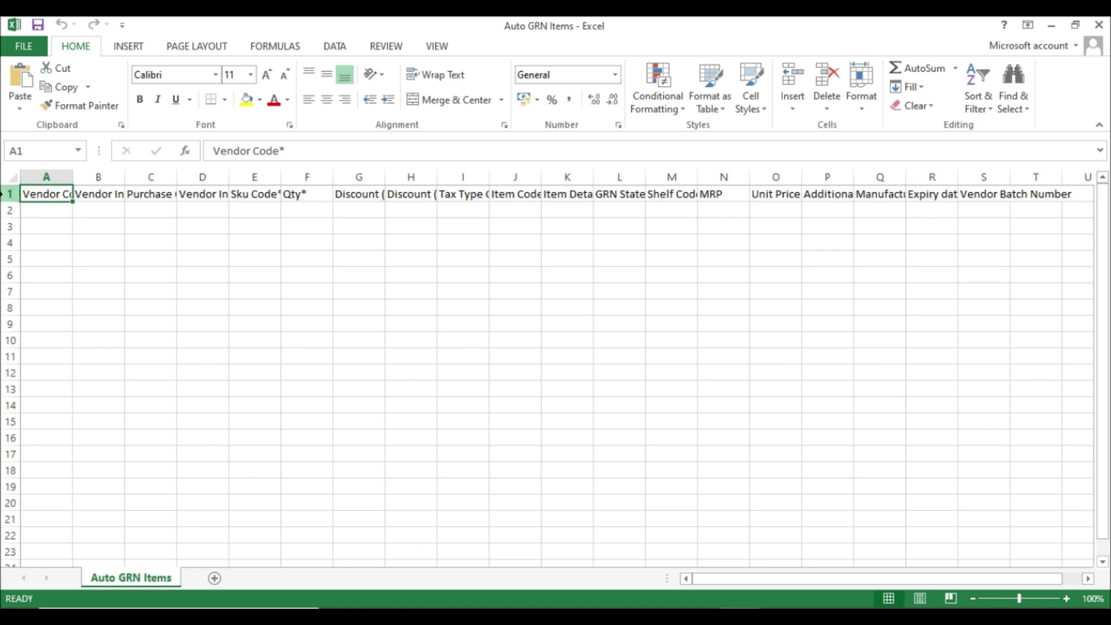
Step: Autofit all template columns, fill headers A1:F1 yellow, and save the file as CSV
click(10, 176)
double_click(72, 177)
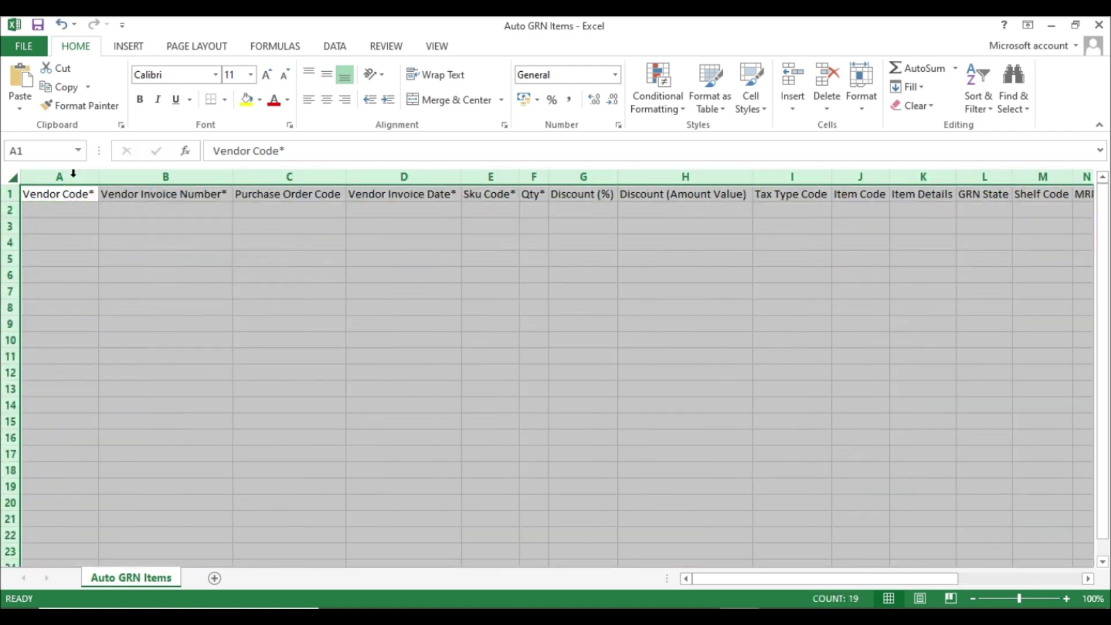
click(66, 194)
drag(74, 193, 538, 196)
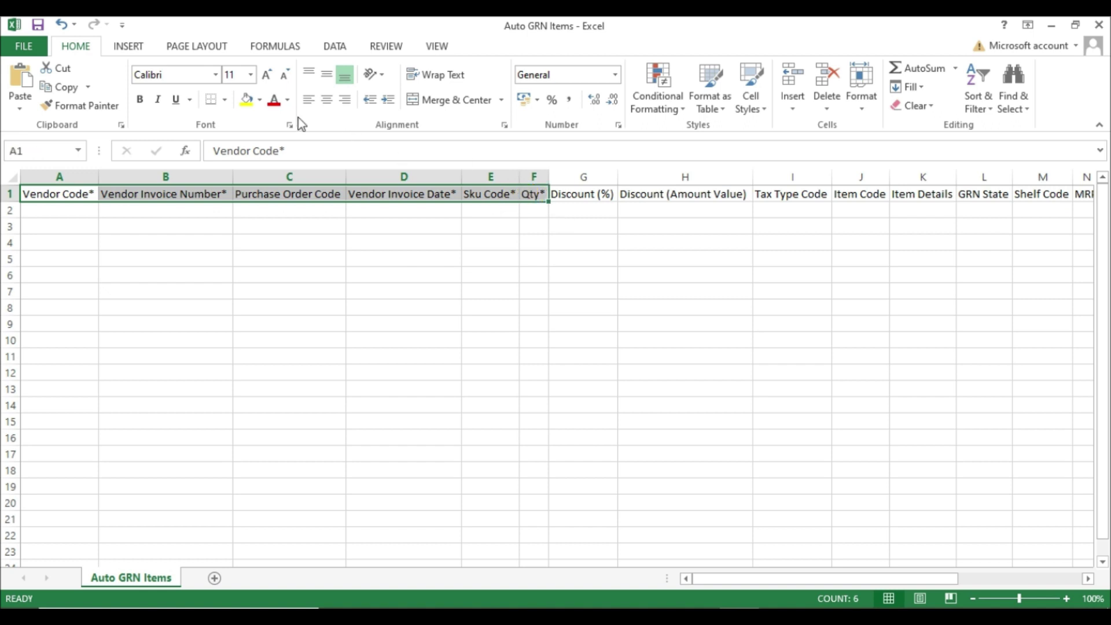
click(247, 100)
click(218, 304)
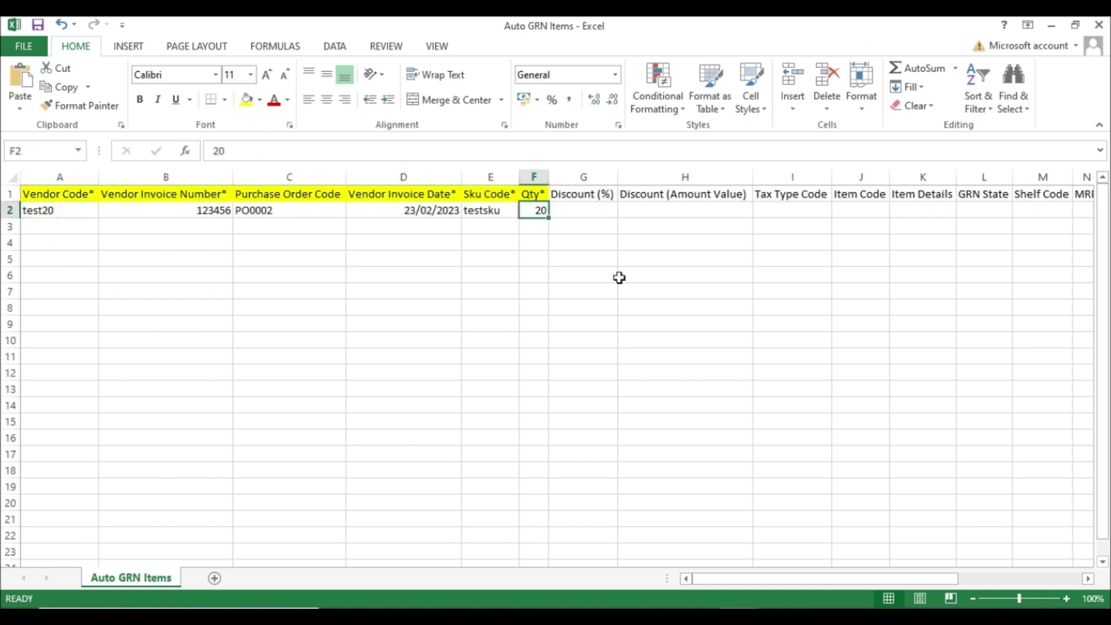
key(ctrl+s)
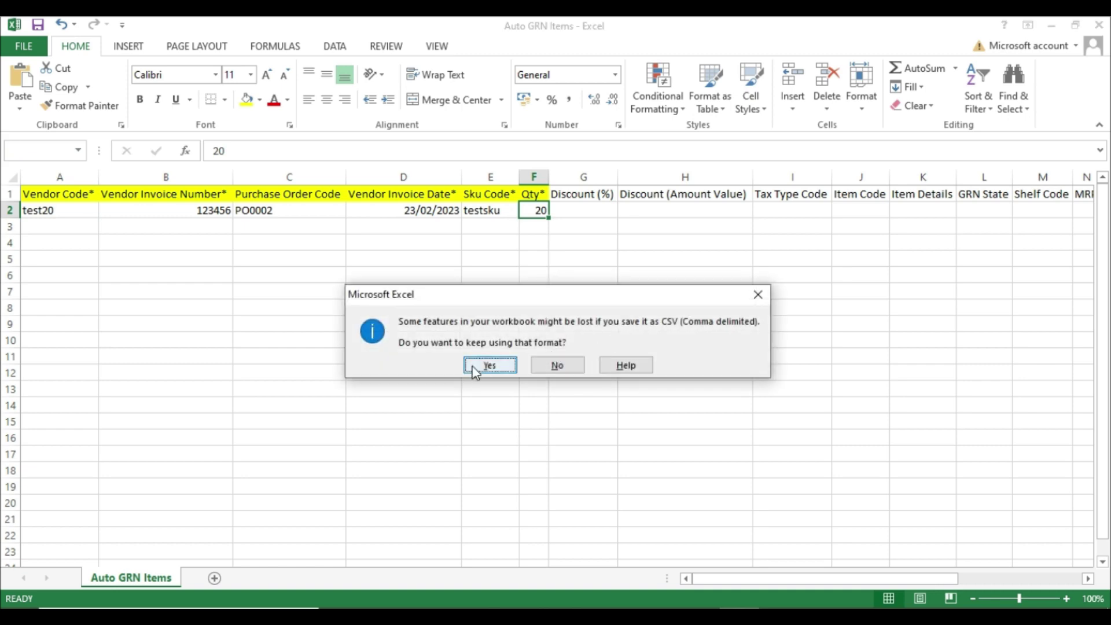
click(489, 365)
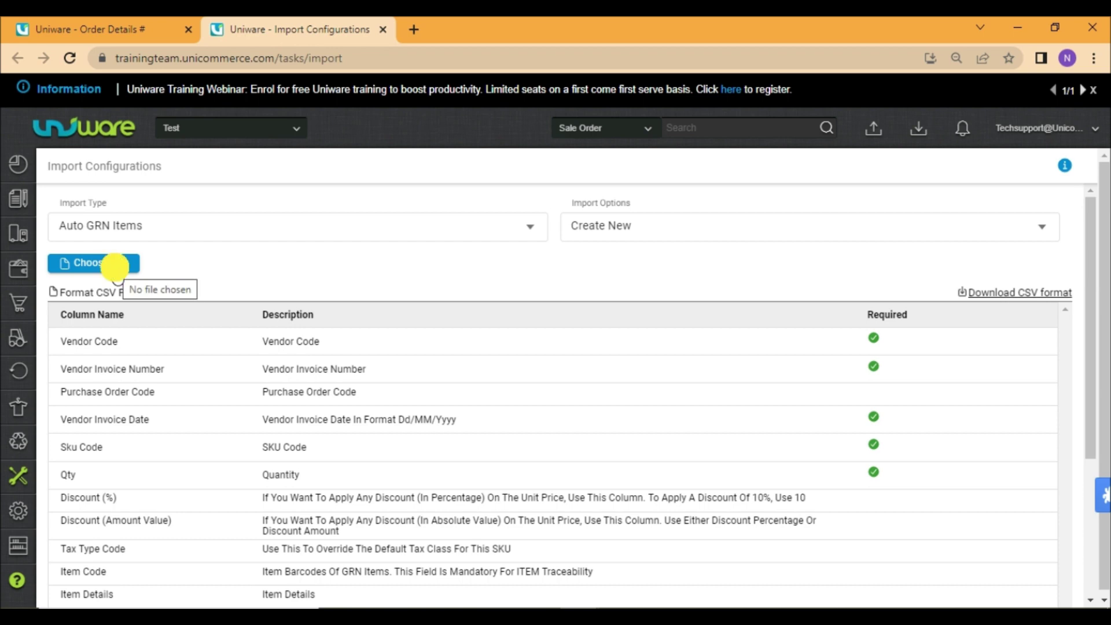
Step: Attach Auto GRN Items.csv to the import and upload it
click(117, 268)
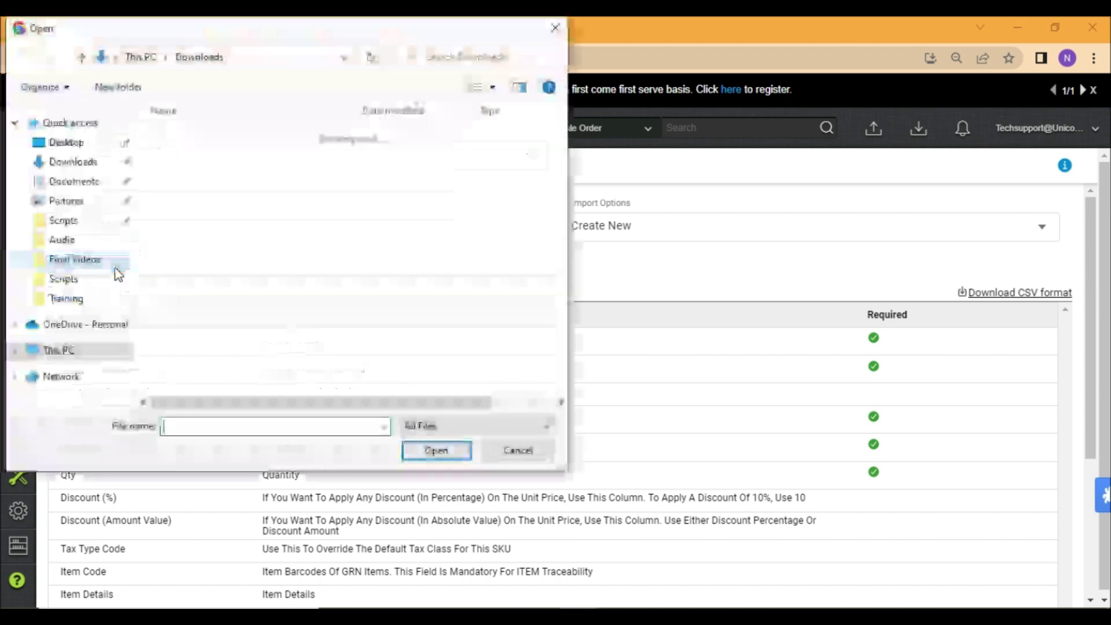
click(177, 161)
double_click(177, 162)
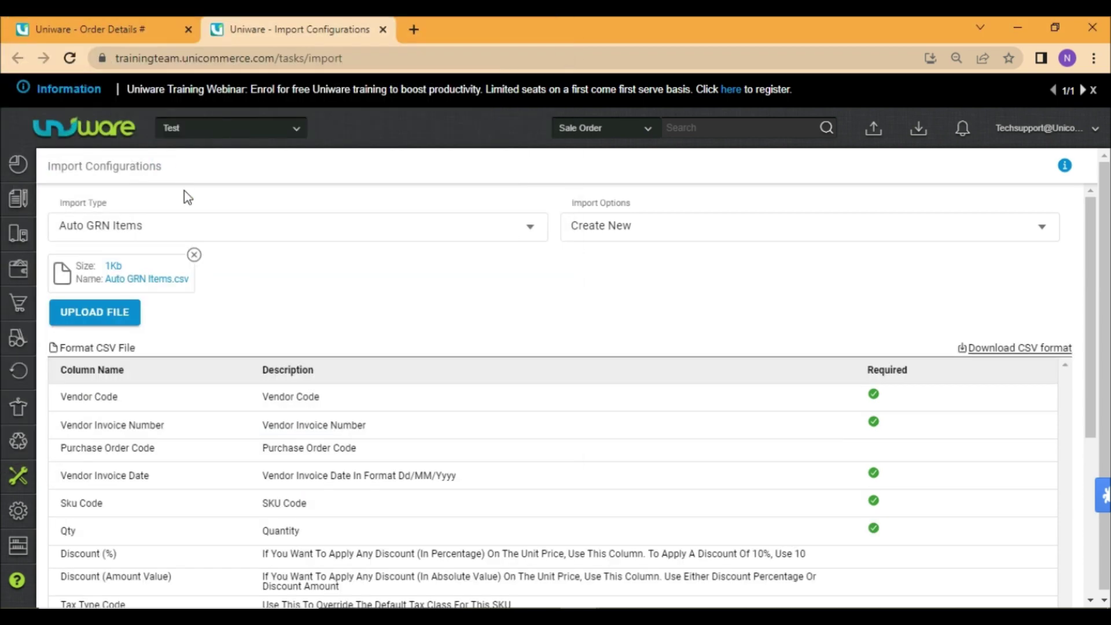
click(90, 313)
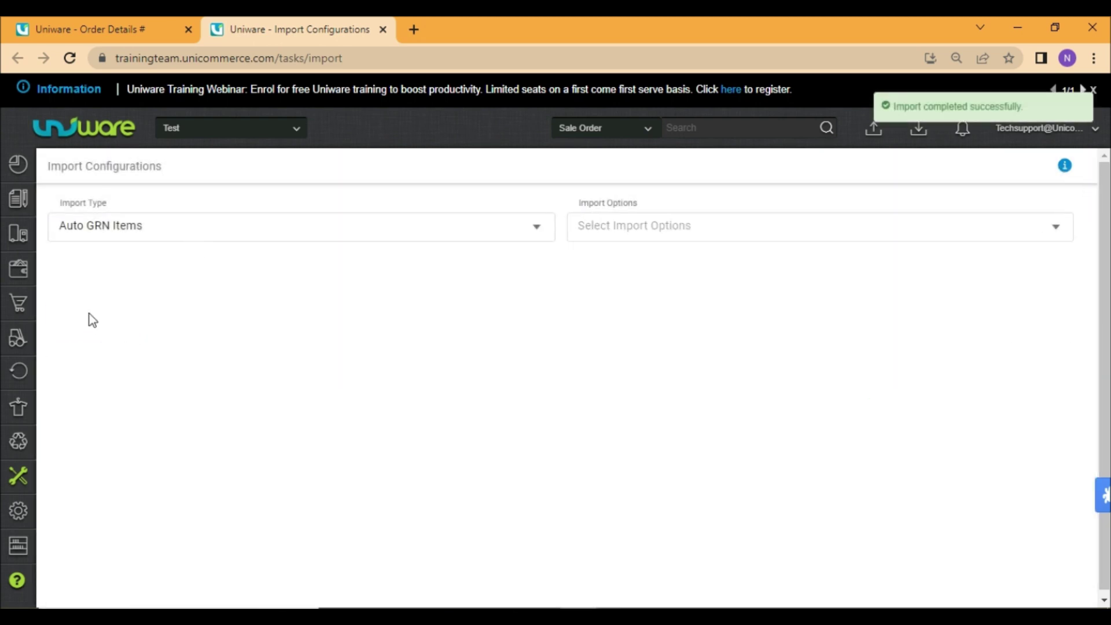